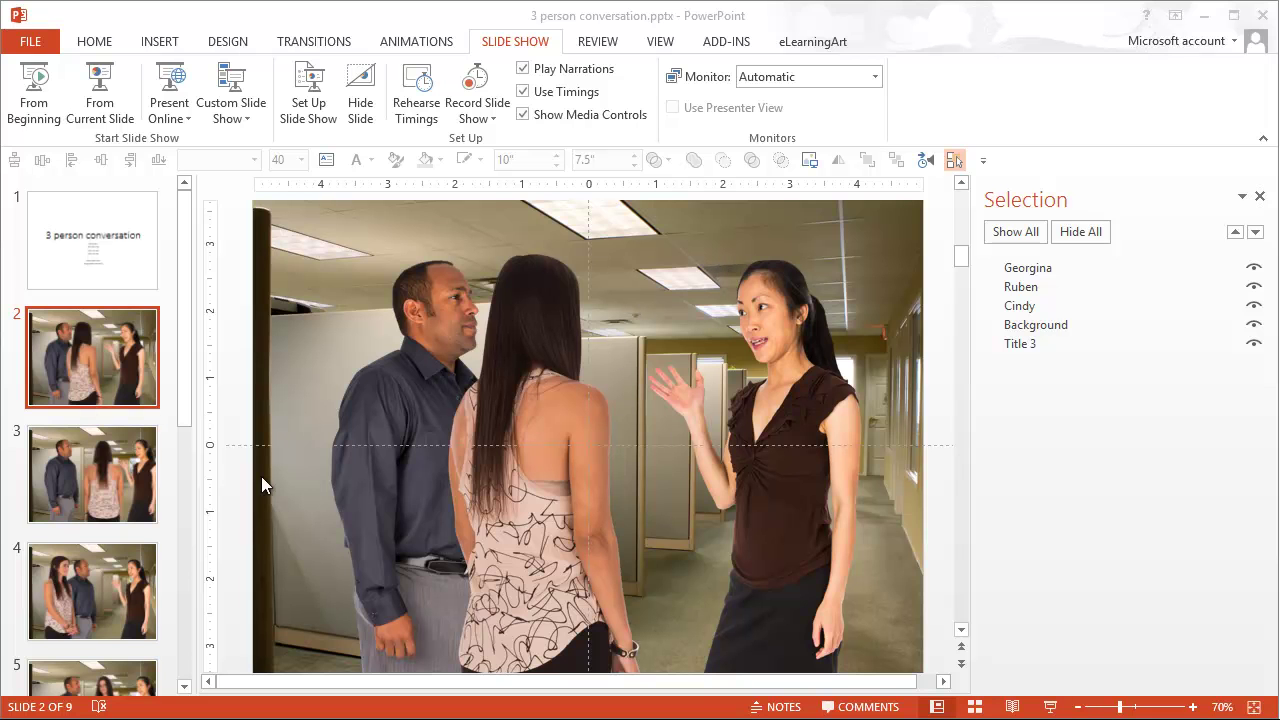
On slide 2, try moving the long-haired woman's picture over toward the woman in the brown top, and undo the move.
left_click(112, 460)
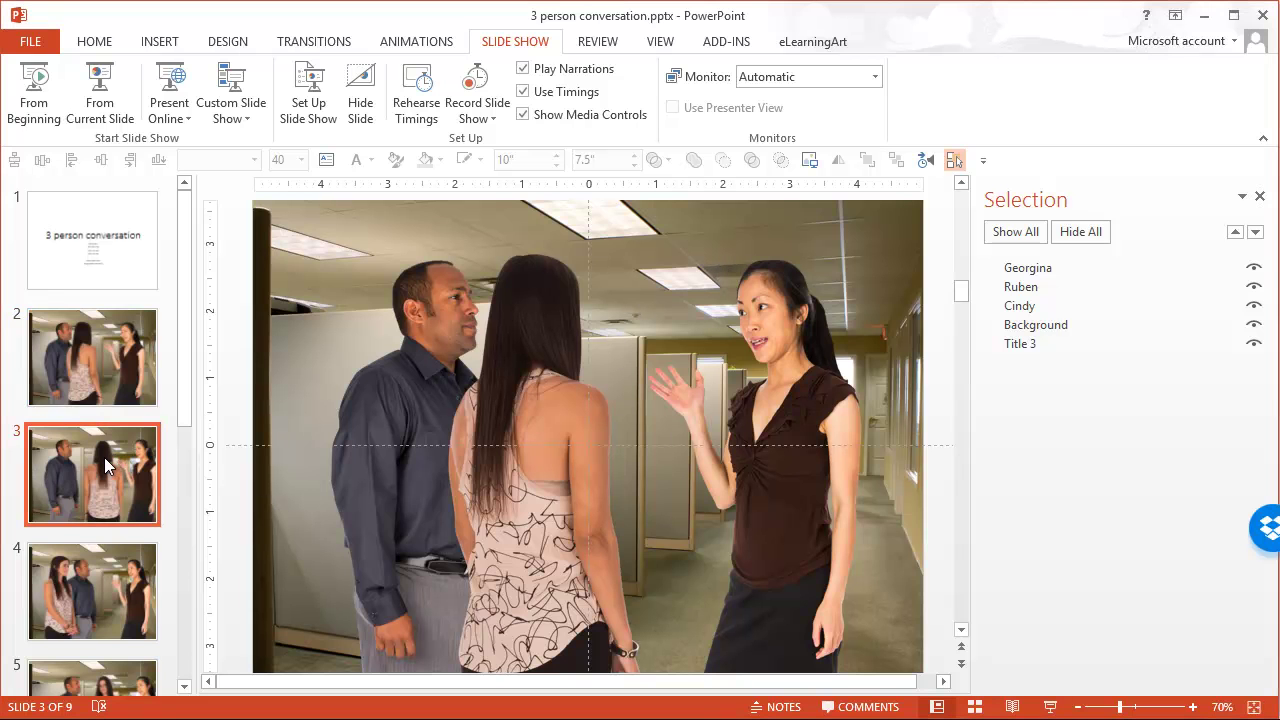
left_click(89, 368)
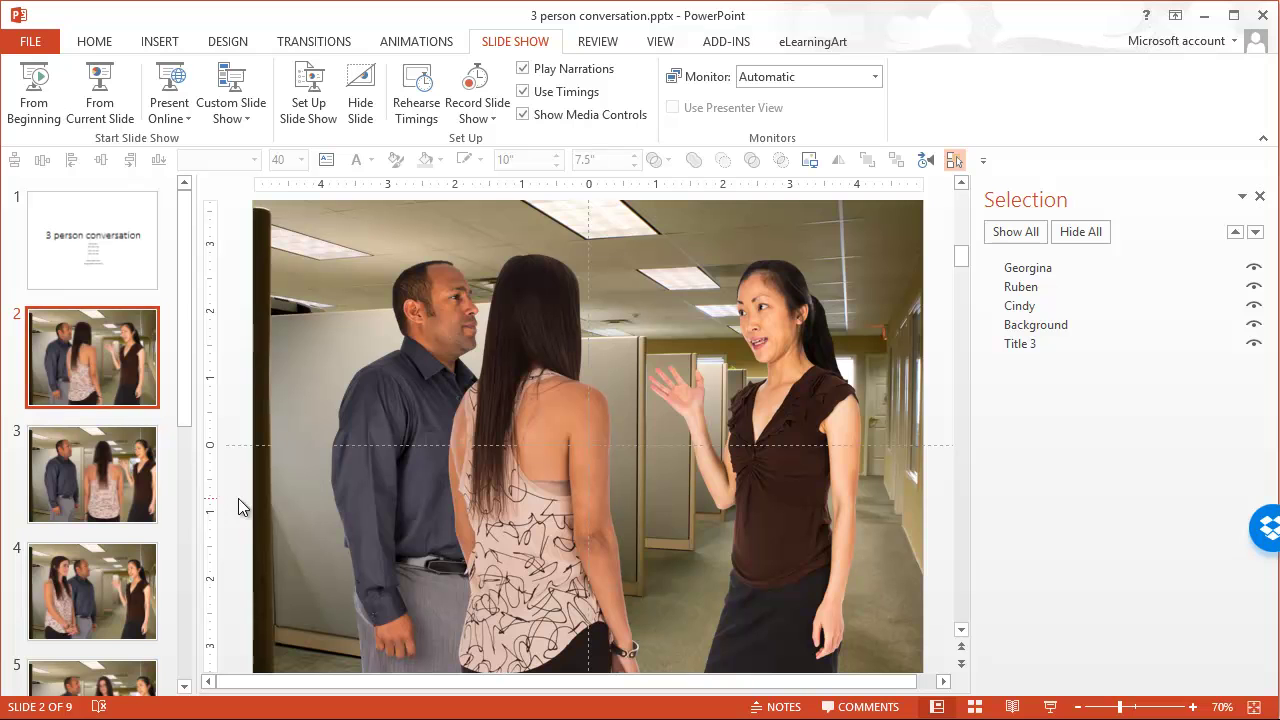
left_click(310, 256)
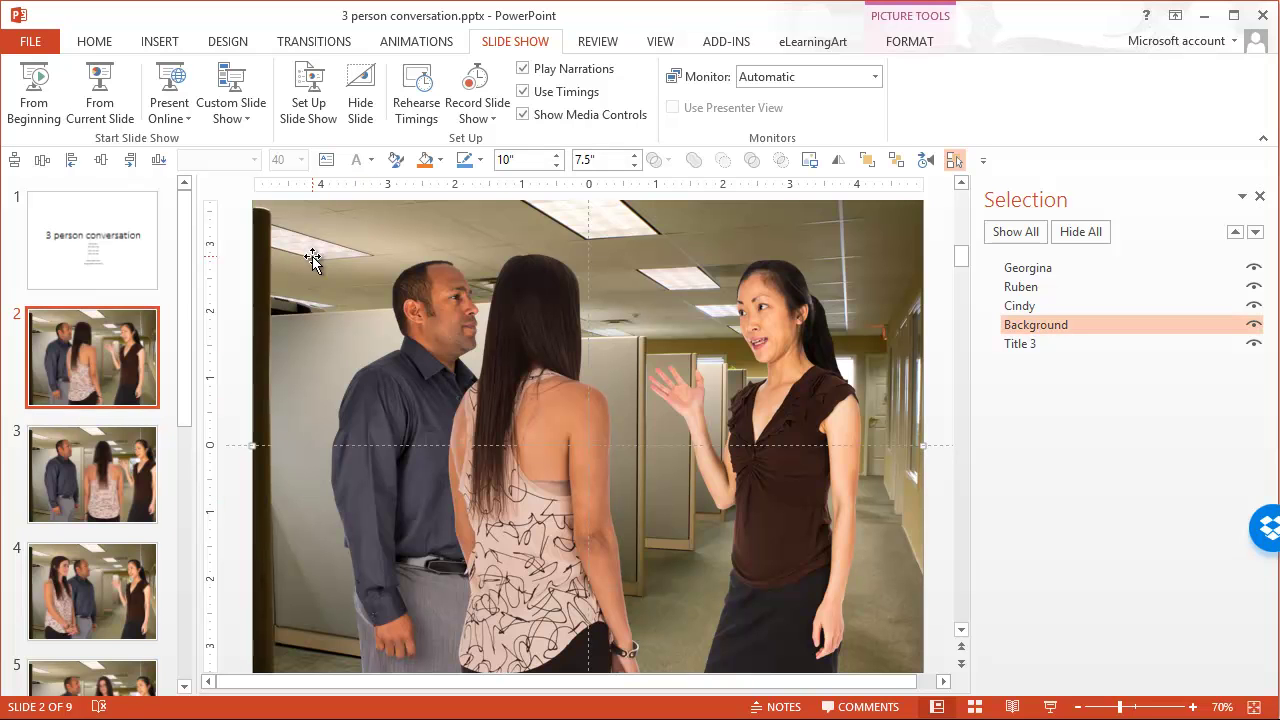
left_click(420, 330)
left_click_drag(551, 329, 720, 326)
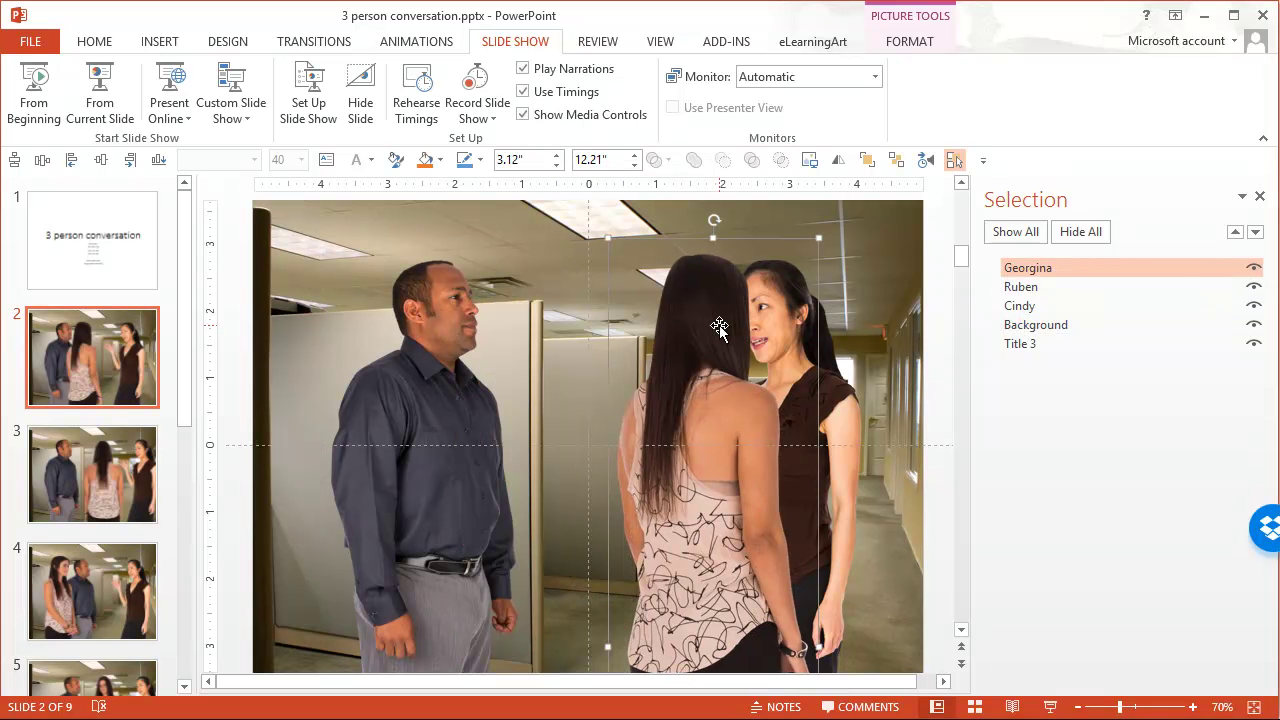
key("ctrl+z")
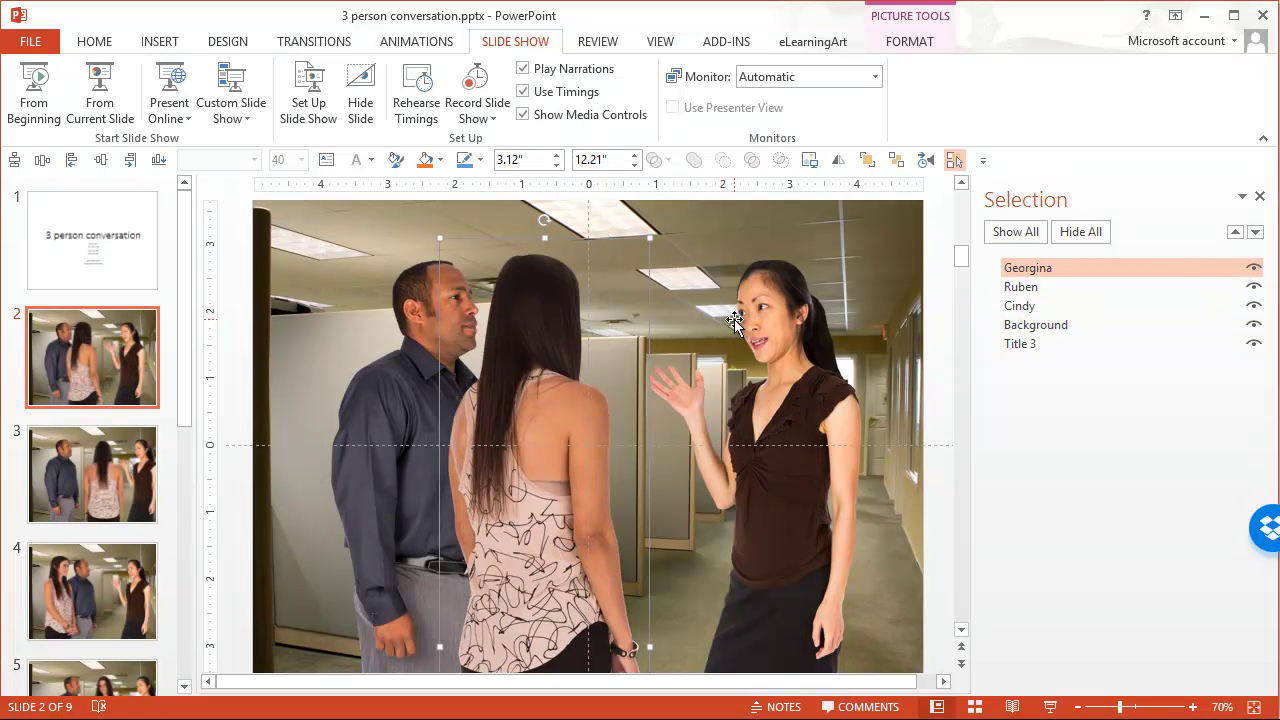
Select the picture of the woman in the brown top and examine the full-length figures extending below slide 2.
left_click(762, 310)
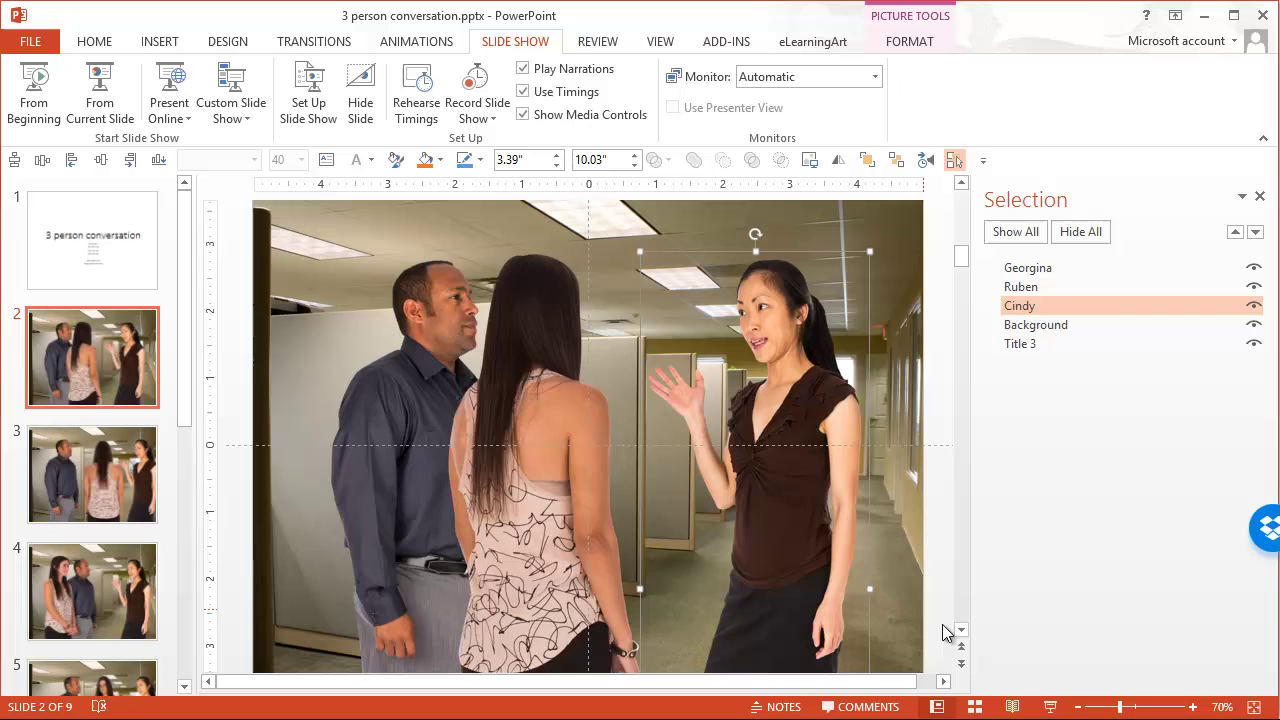
left_click(1079, 707)
left_click(1079, 707)
left_click(1079, 707)
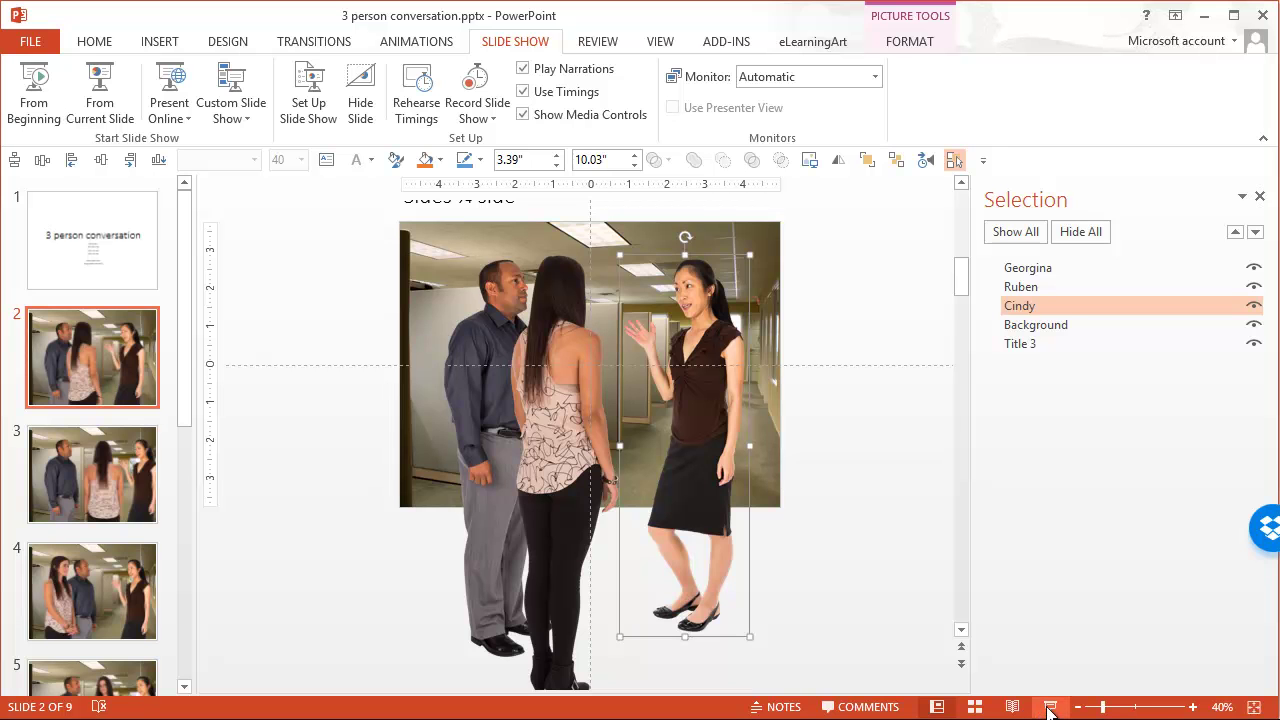
Present the conversation scenes from slide 2 through slide 7, comparing slides 5 and 6, and end the slide show.
left_click(1049, 707)
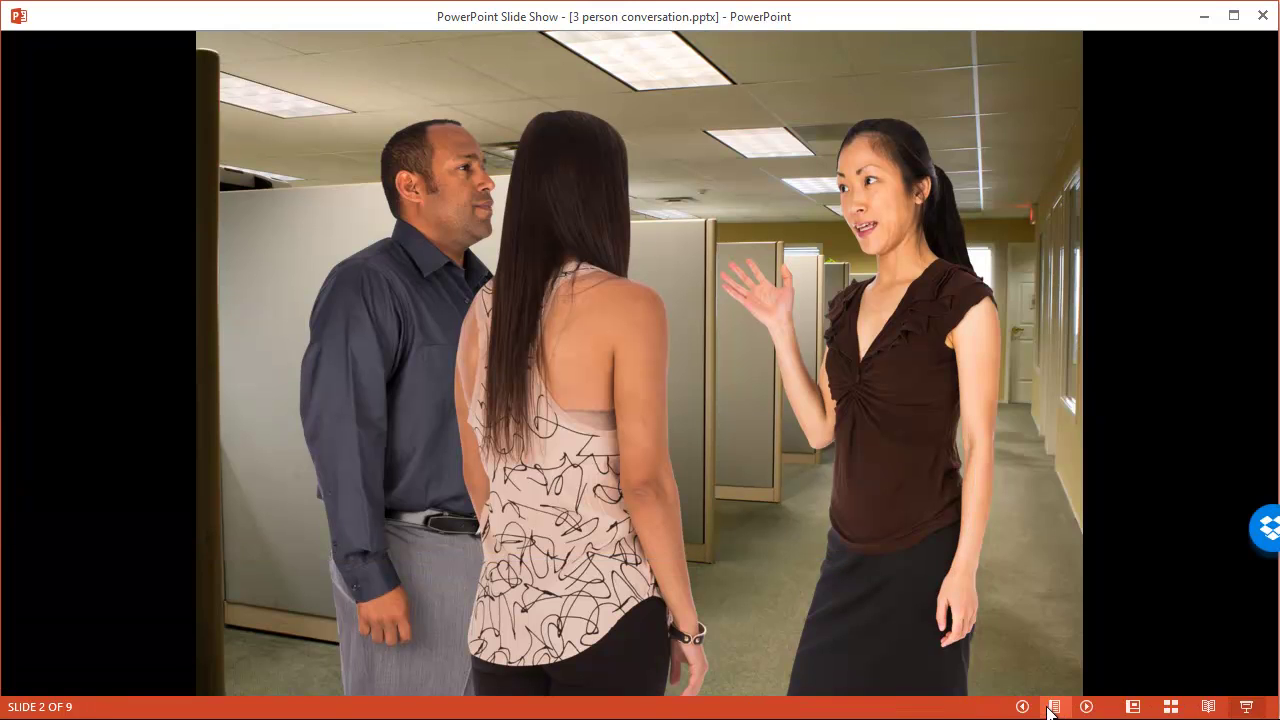
left_click(1158, 216)
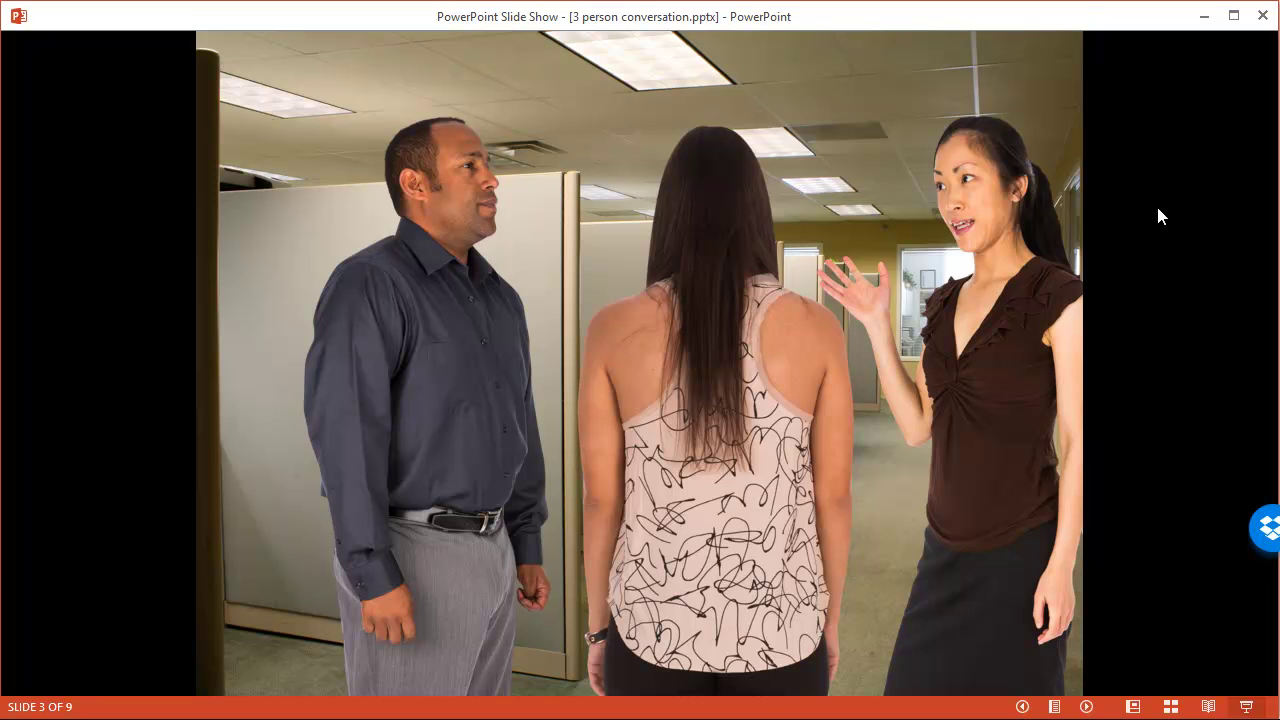
left_click(1158, 216)
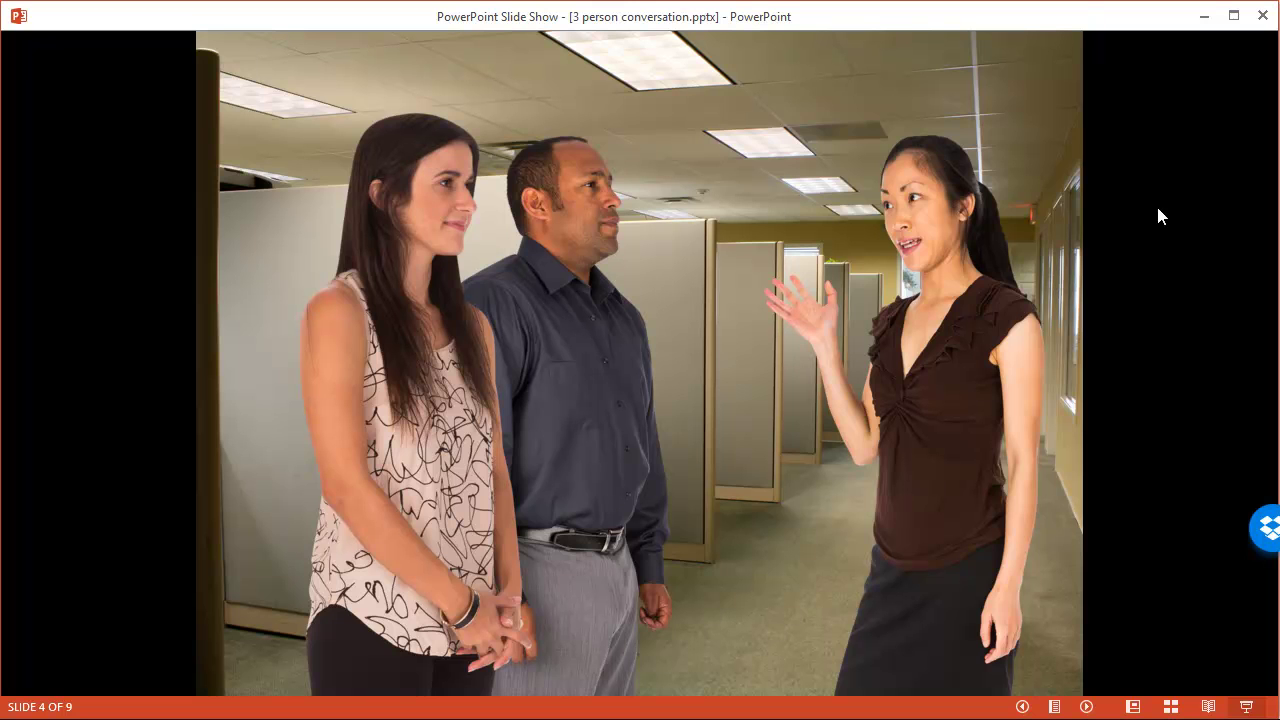
left_click(1158, 216)
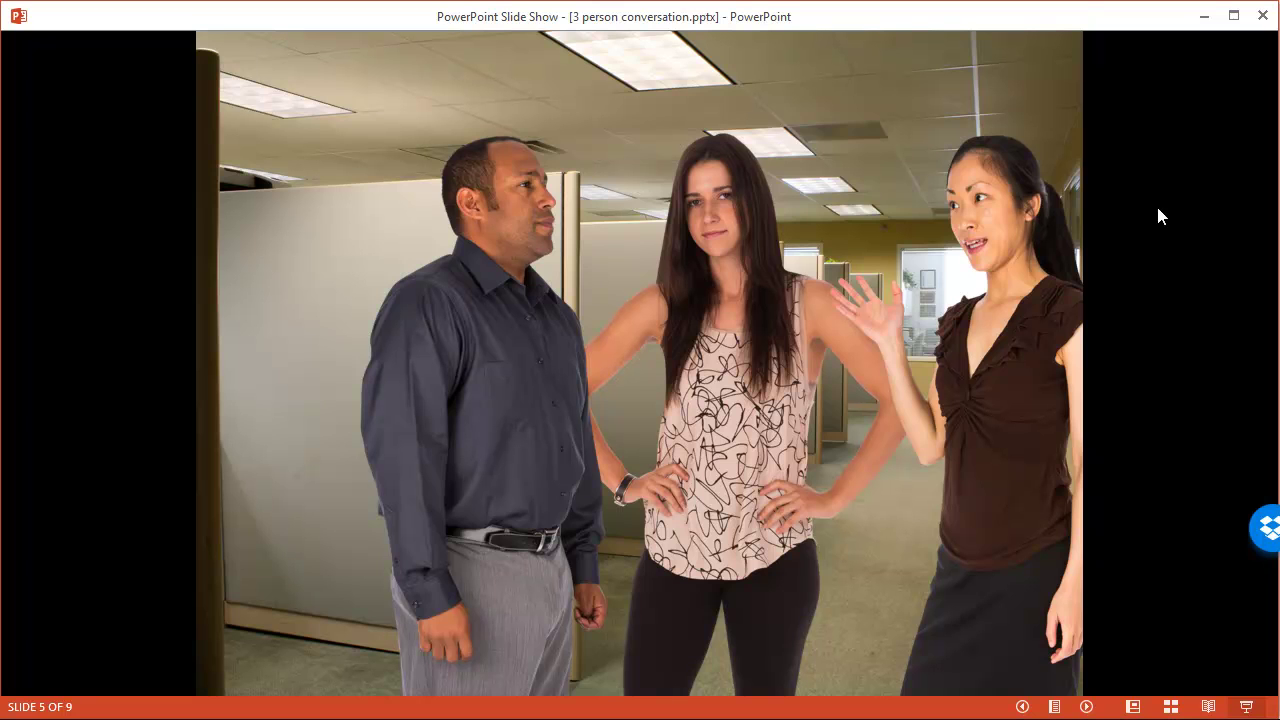
left_click(628, 260)
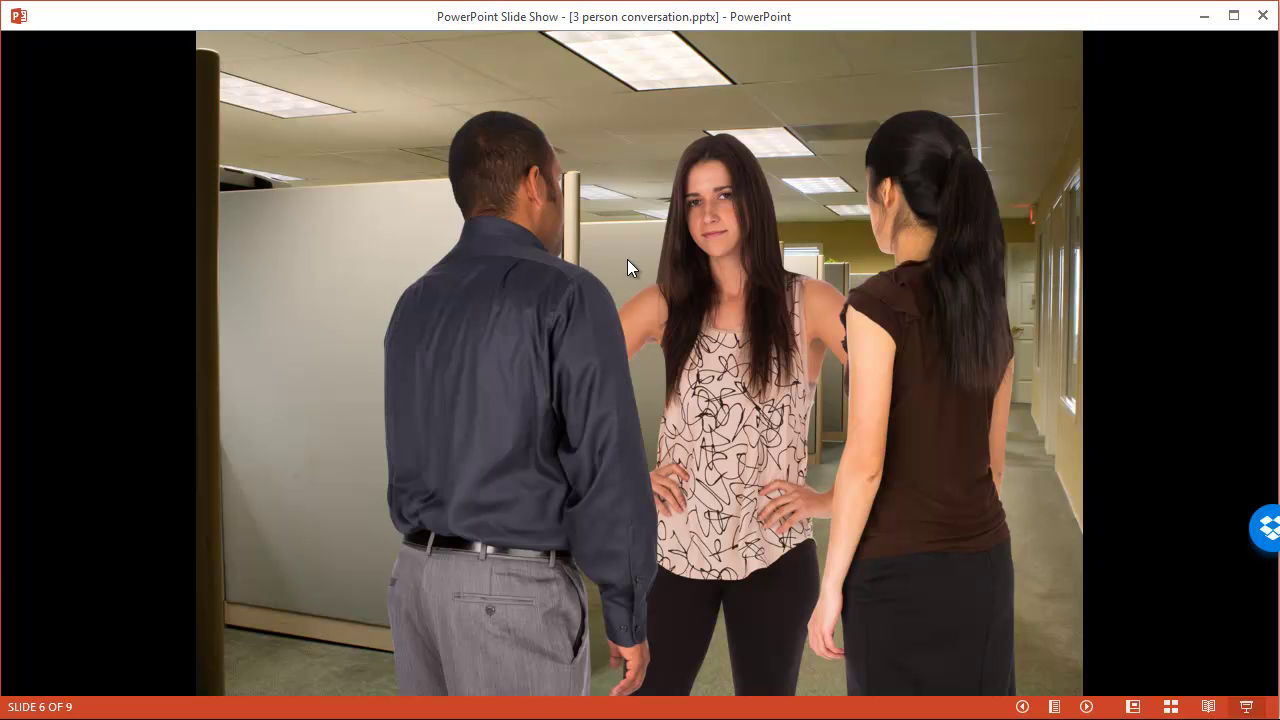
key("Left")
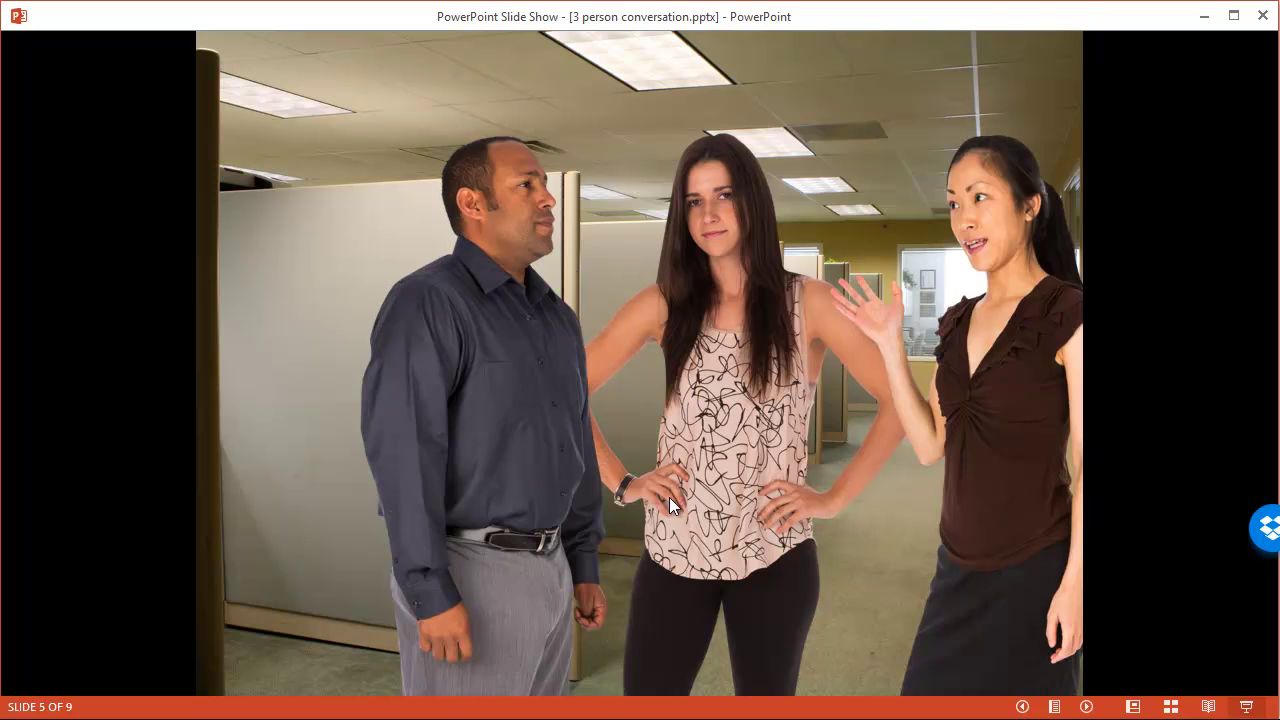
key("Right")
key("Left")
key("Right")
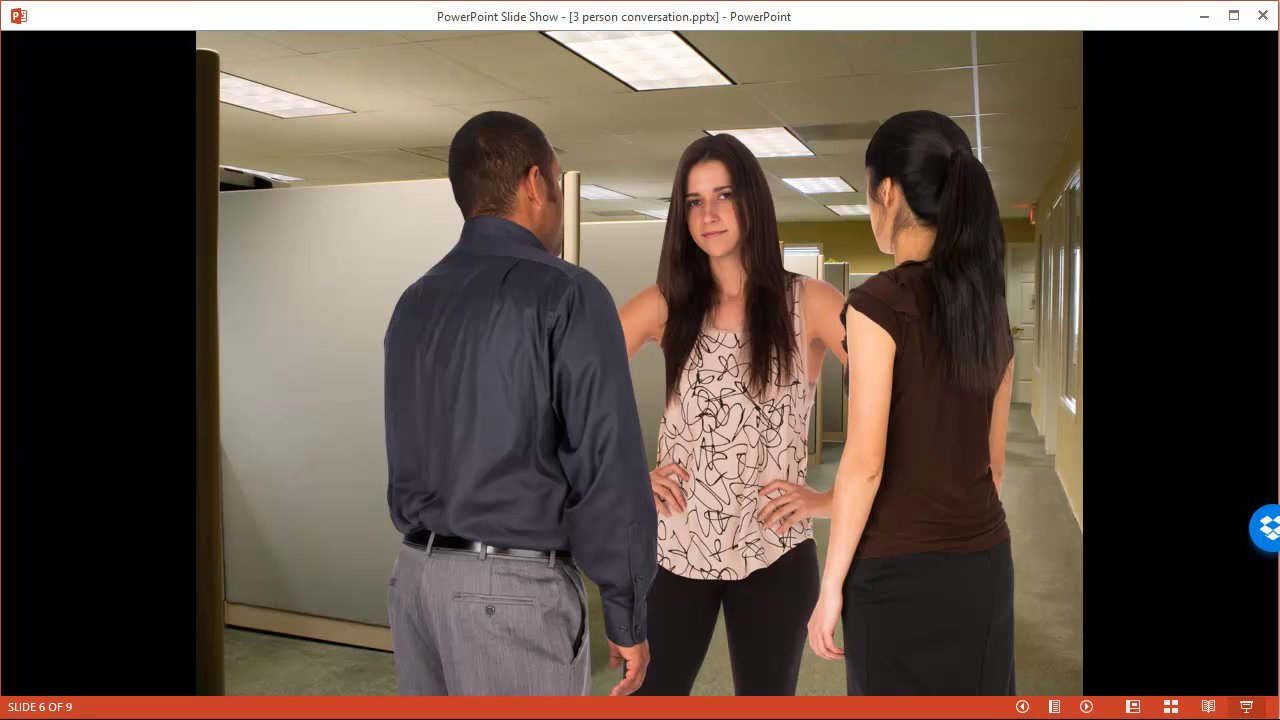
key("Right")
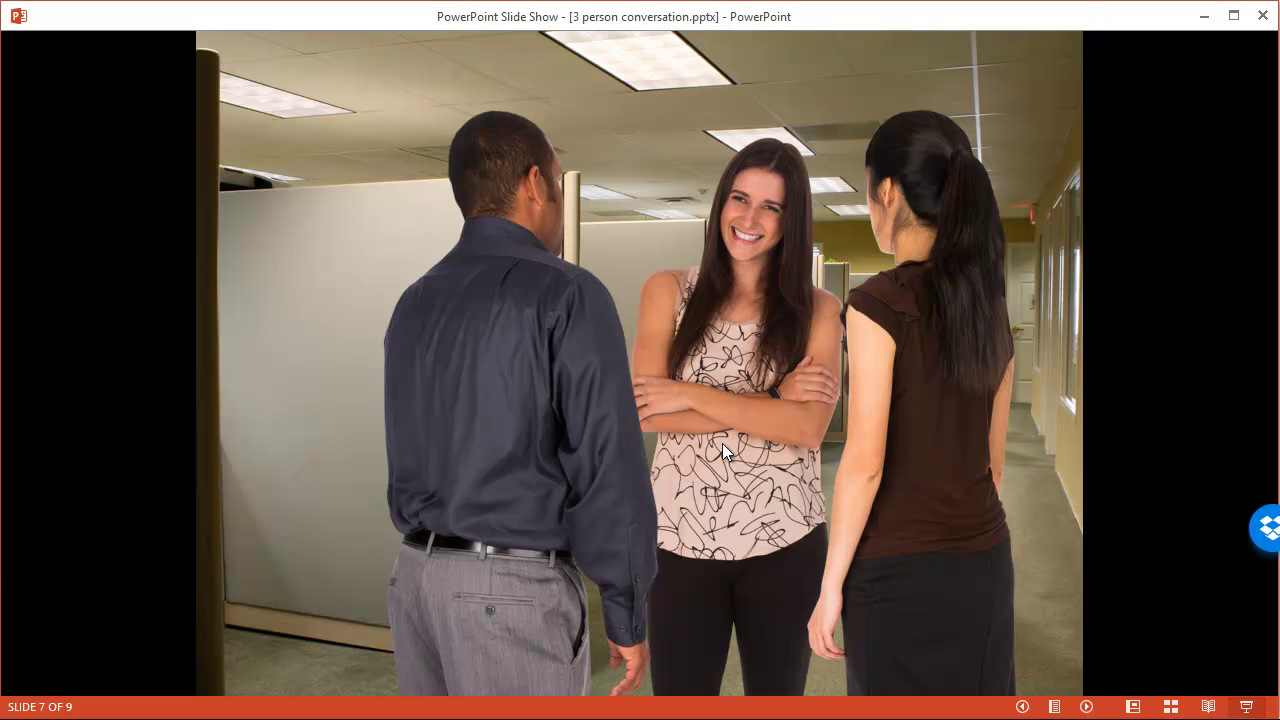
key("Escape")
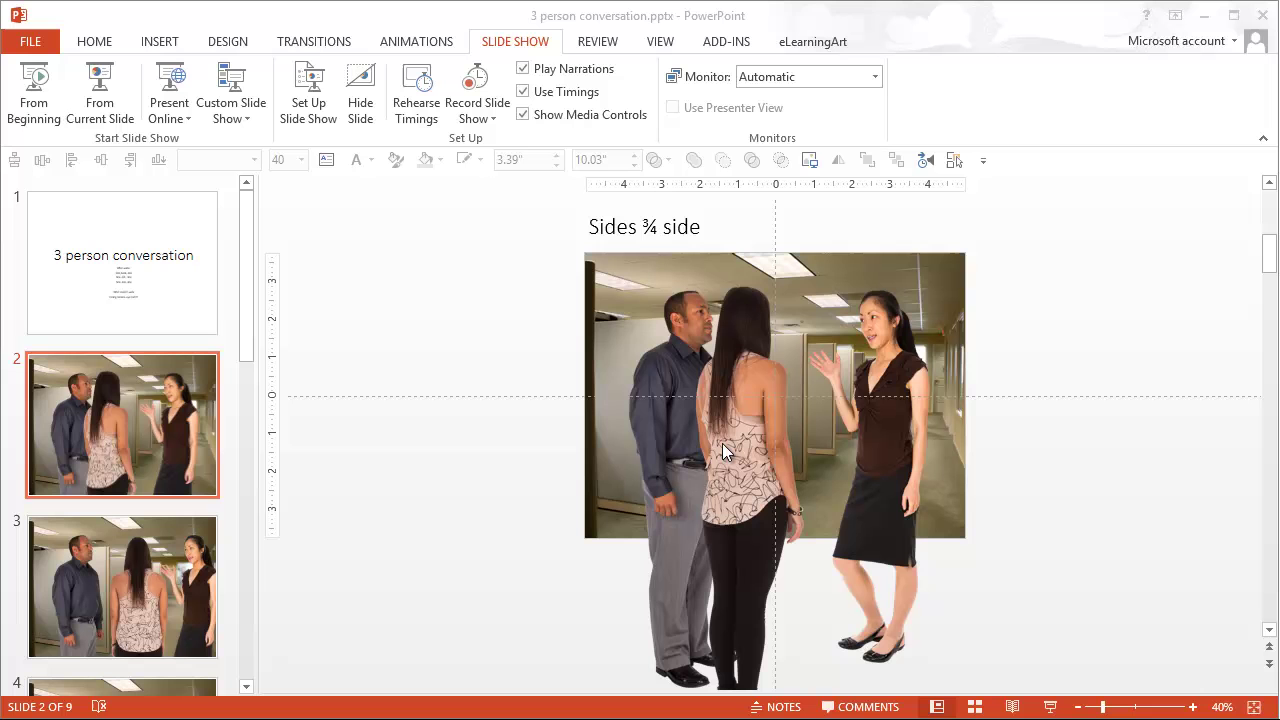
Display the list of objects on slide 2, and hide and reshow the long-haired woman's picture.
left_click(1192, 707)
left_click(1192, 707)
left_click(1192, 707)
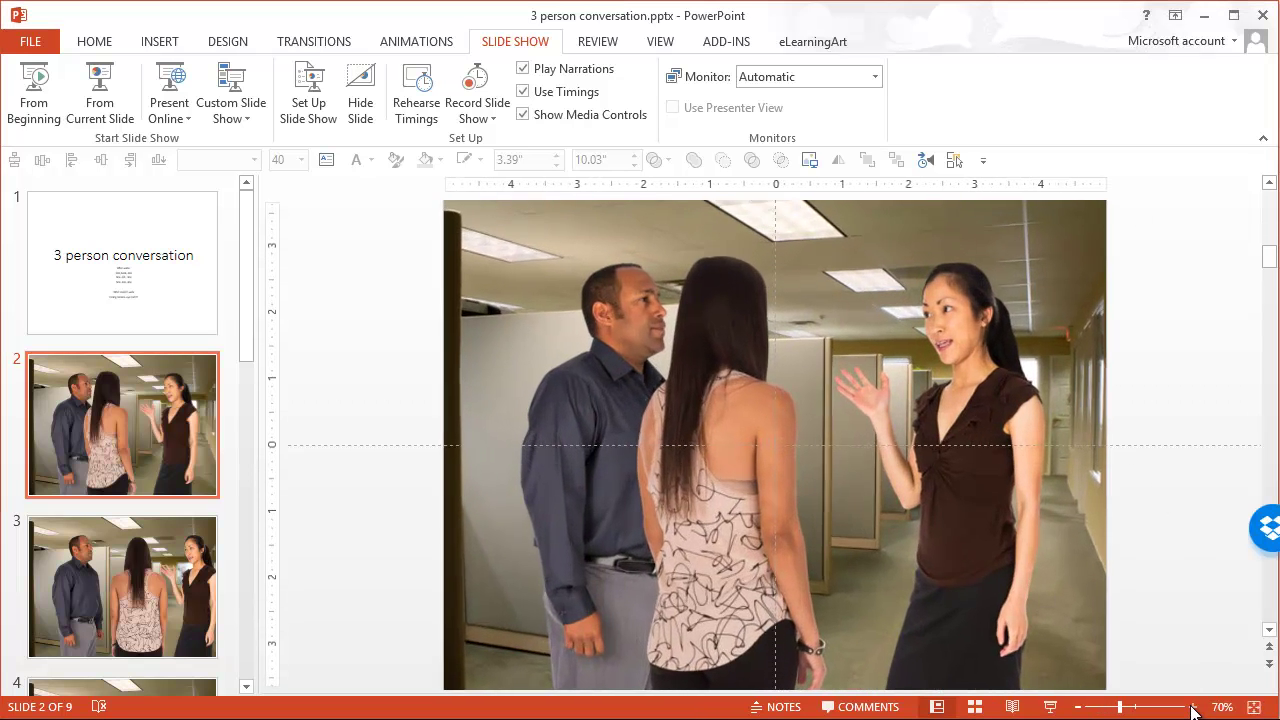
left_click(956, 162)
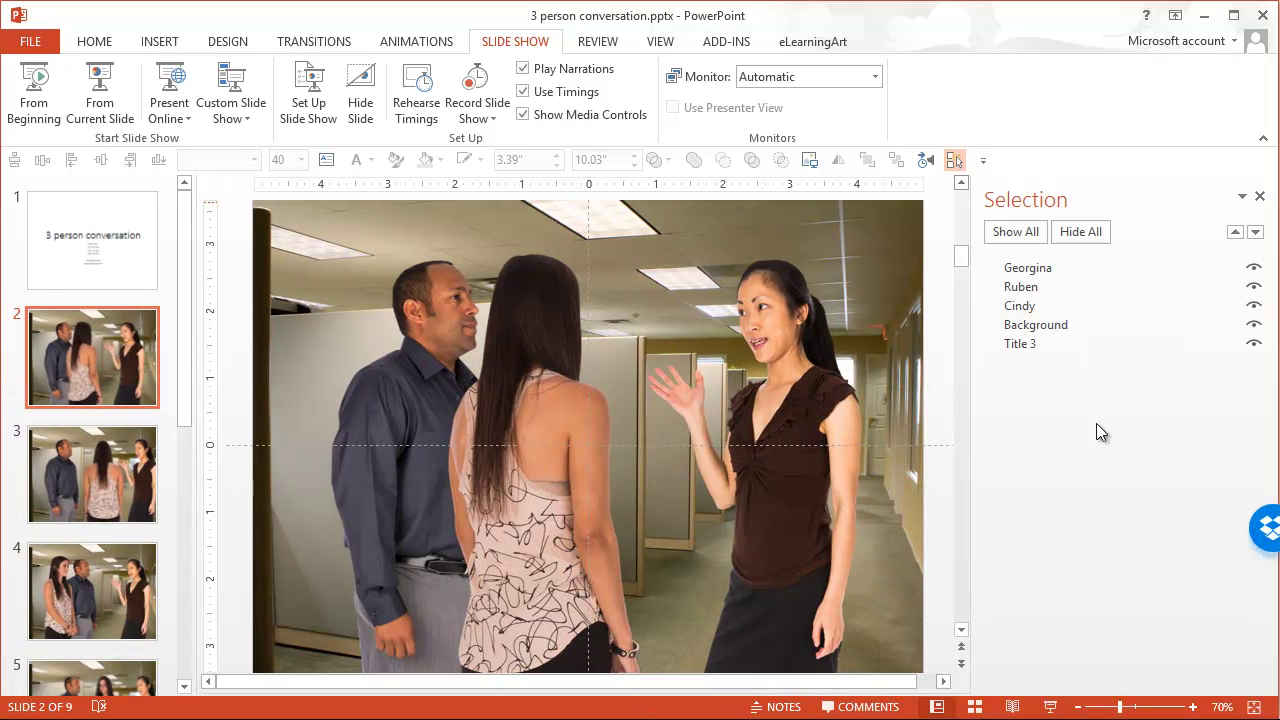
left_click(1254, 268)
left_click(1254, 268)
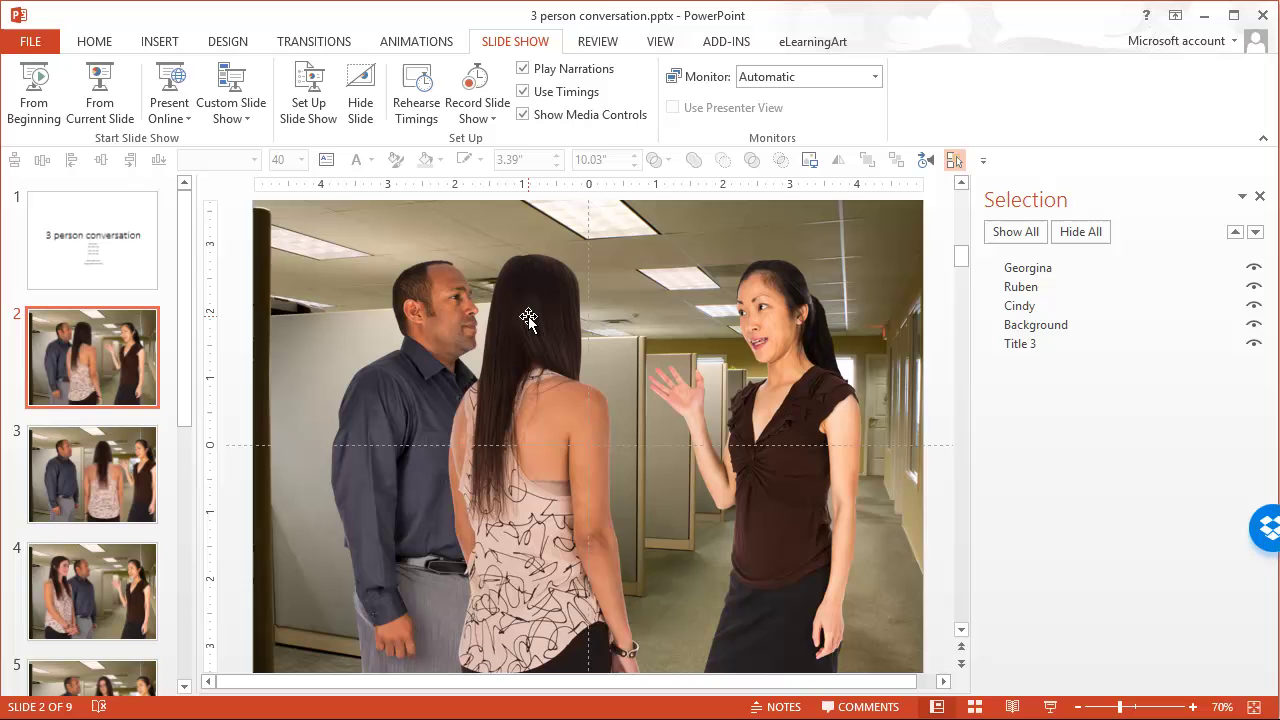
Enlarge the picture of the woman in the brown top to about 4.1" wide by 12.11" high and reposition her facing the others.
left_click(1078, 708)
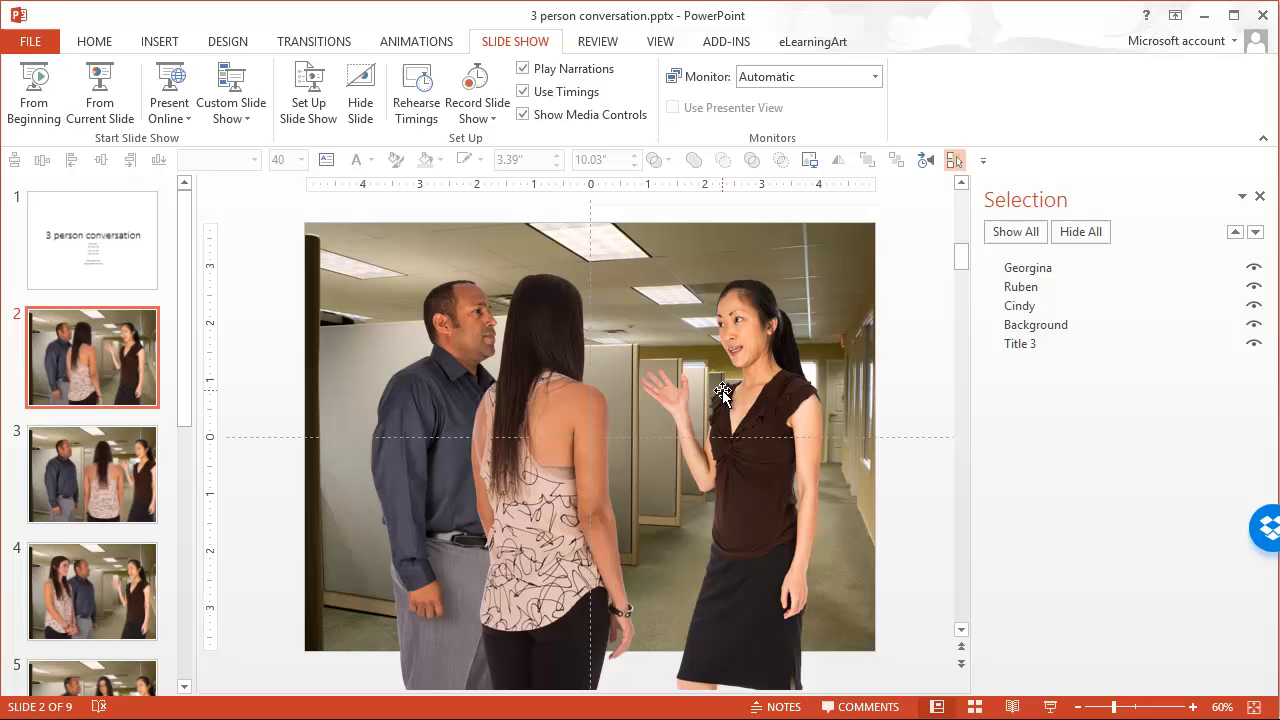
left_click(772, 394)
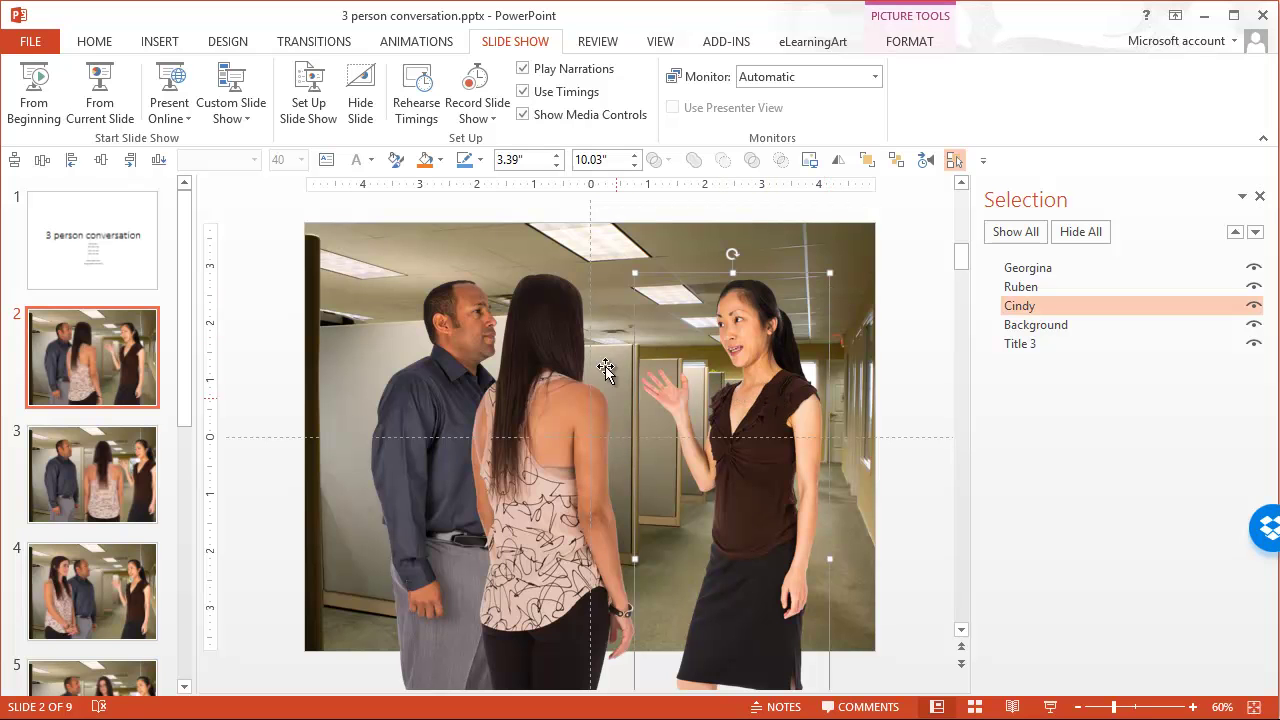
left_click_drag(826, 277, 851, 231)
left_click_drag(758, 339, 731, 391)
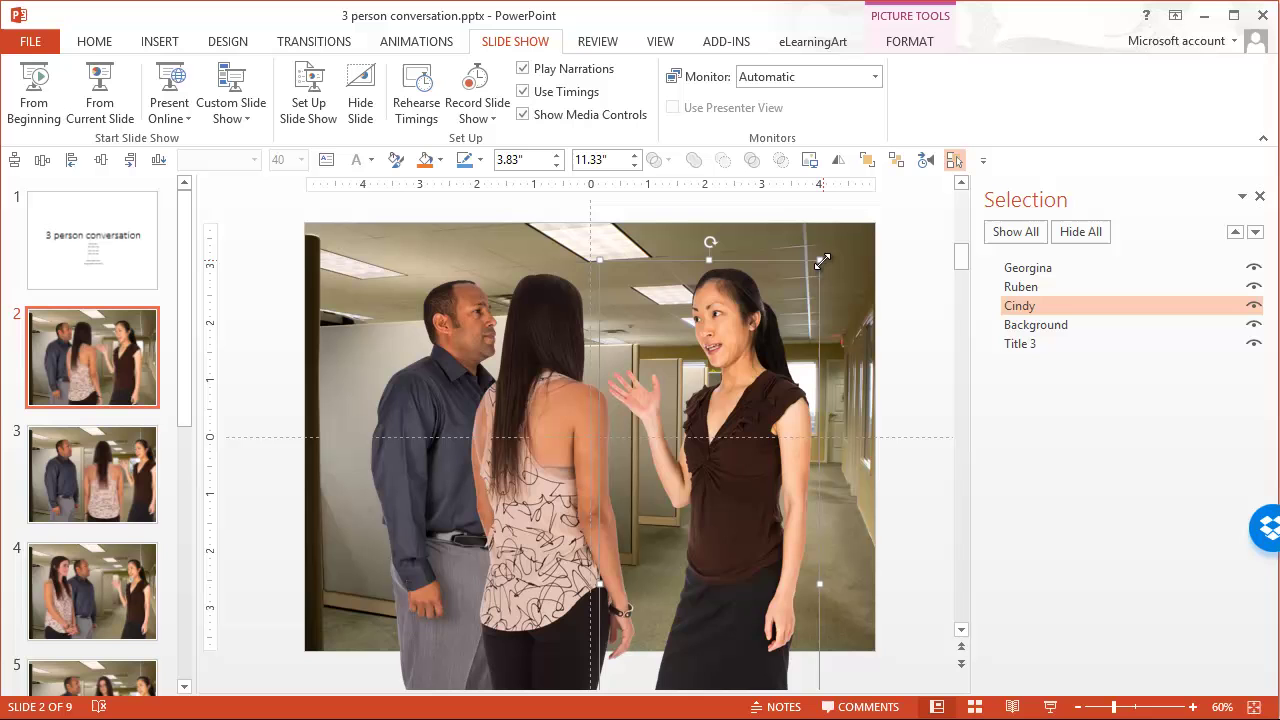
left_click_drag(820, 261, 845, 228)
left_click_drag(742, 282, 707, 313)
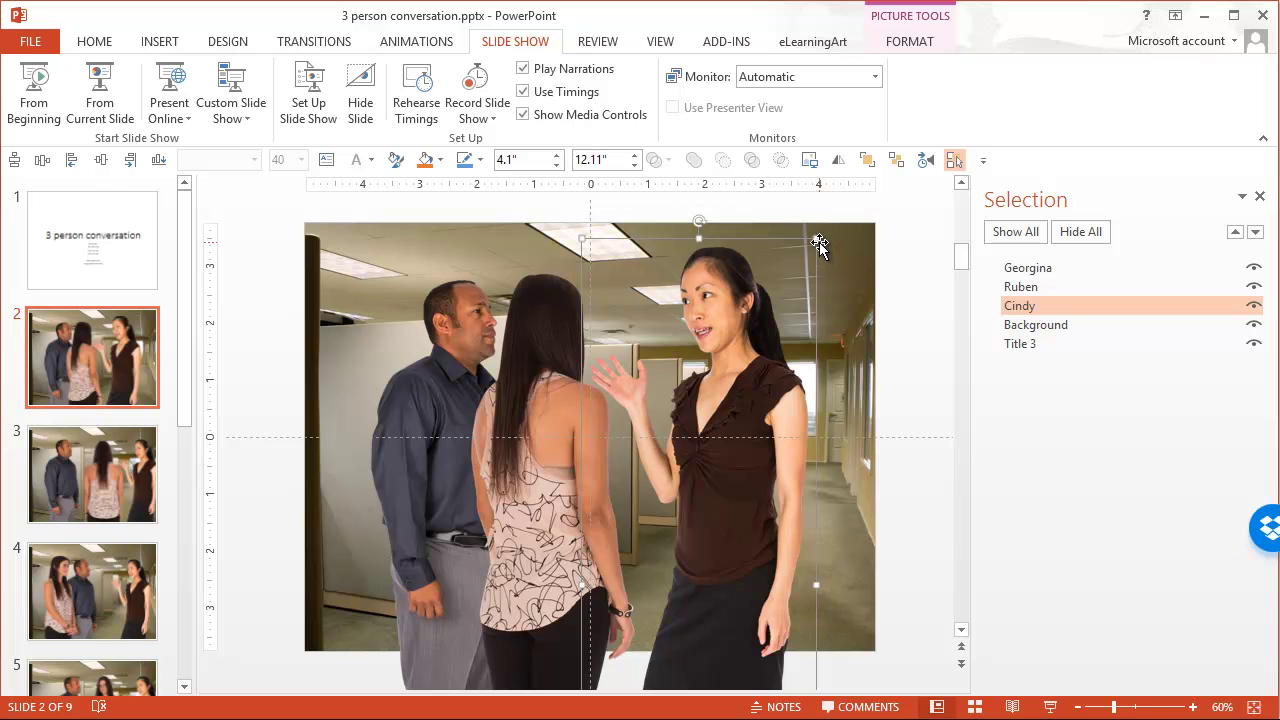
Shrink the picture of the woman in the brown top to about 2.01" by 5.93" and place her farther back in the hallway.
left_click_drag(819, 242, 746, 414)
left_click_drag(700, 535, 756, 402)
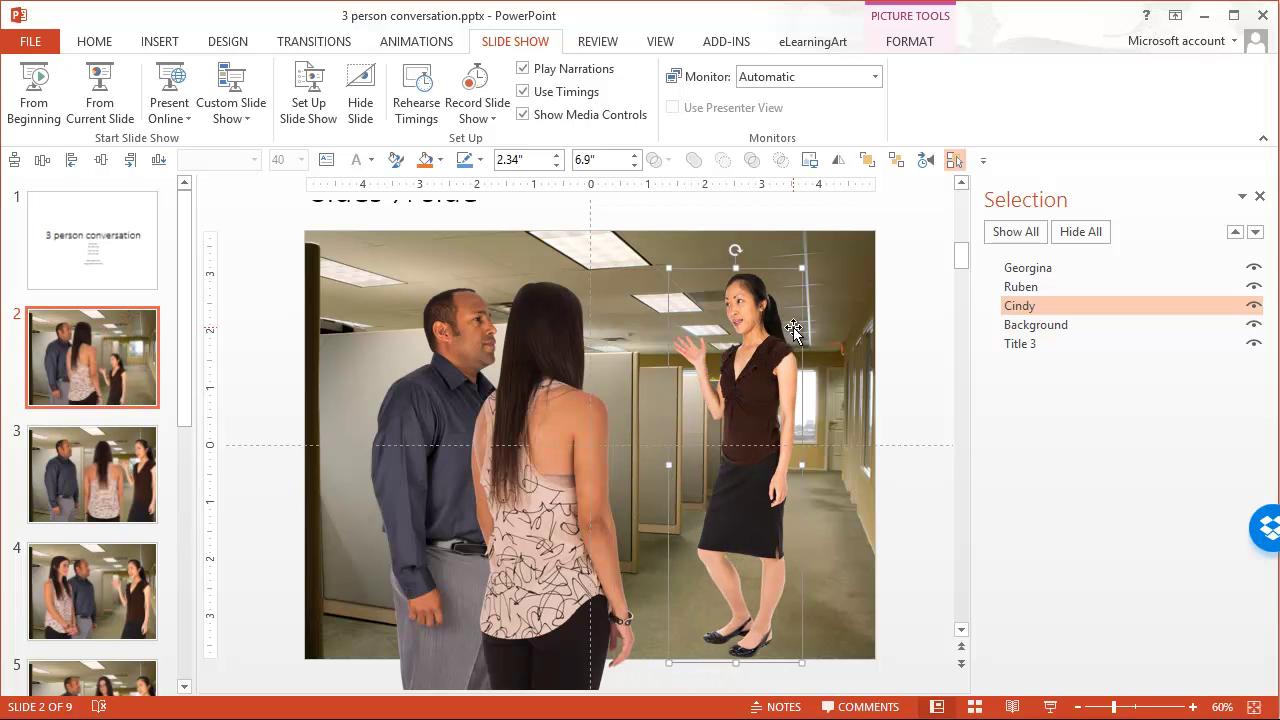
left_click_drag(802, 267, 783, 322)
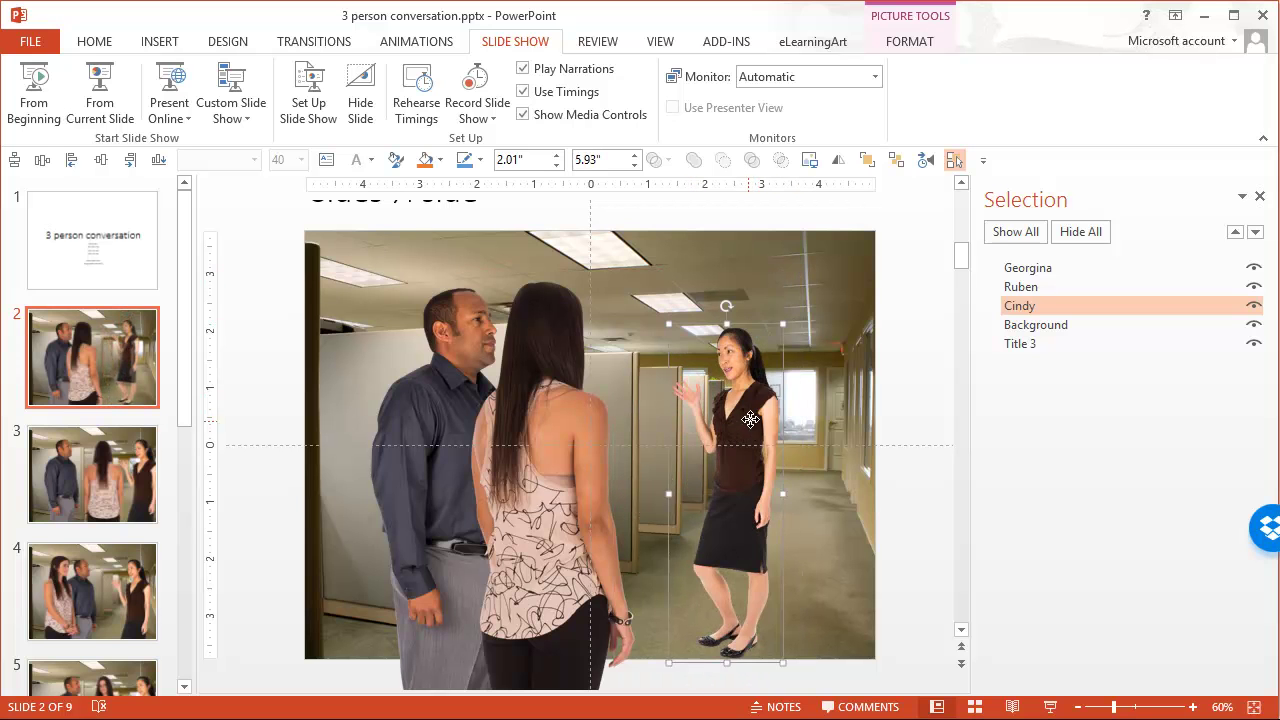
left_click_drag(755, 368, 800, 360)
left_click(550, 466)
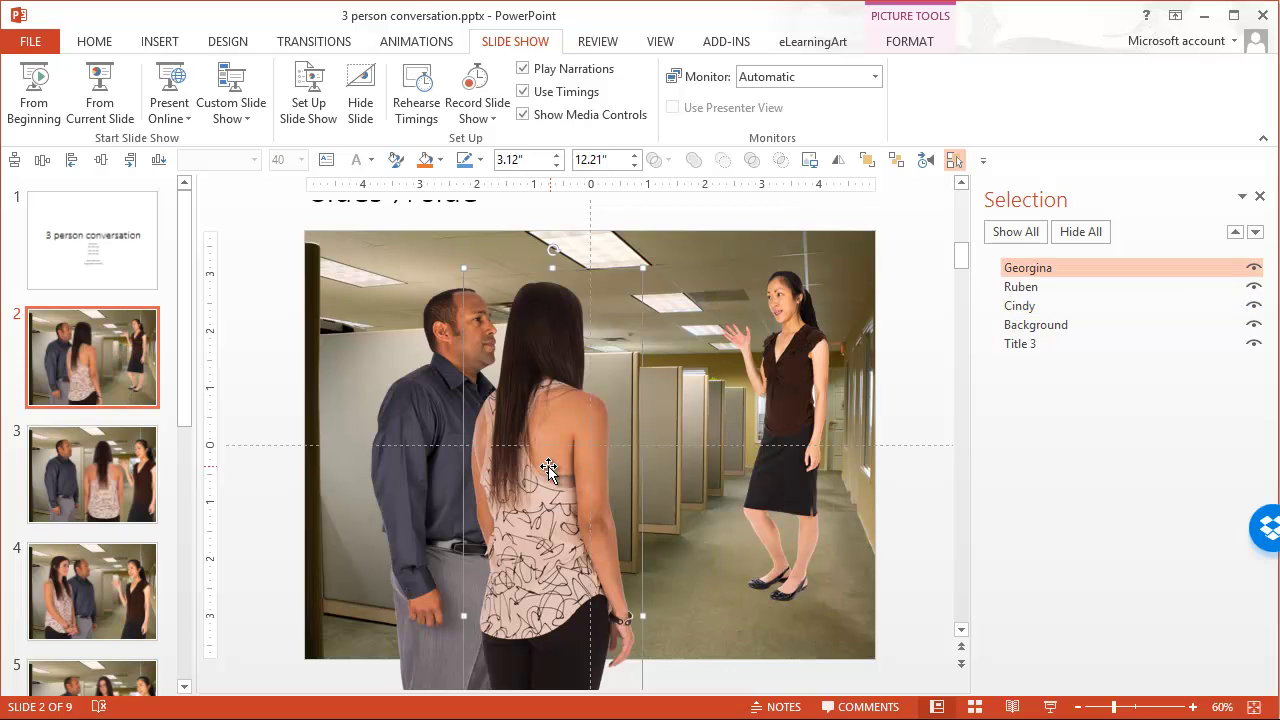
left_click(422, 436)
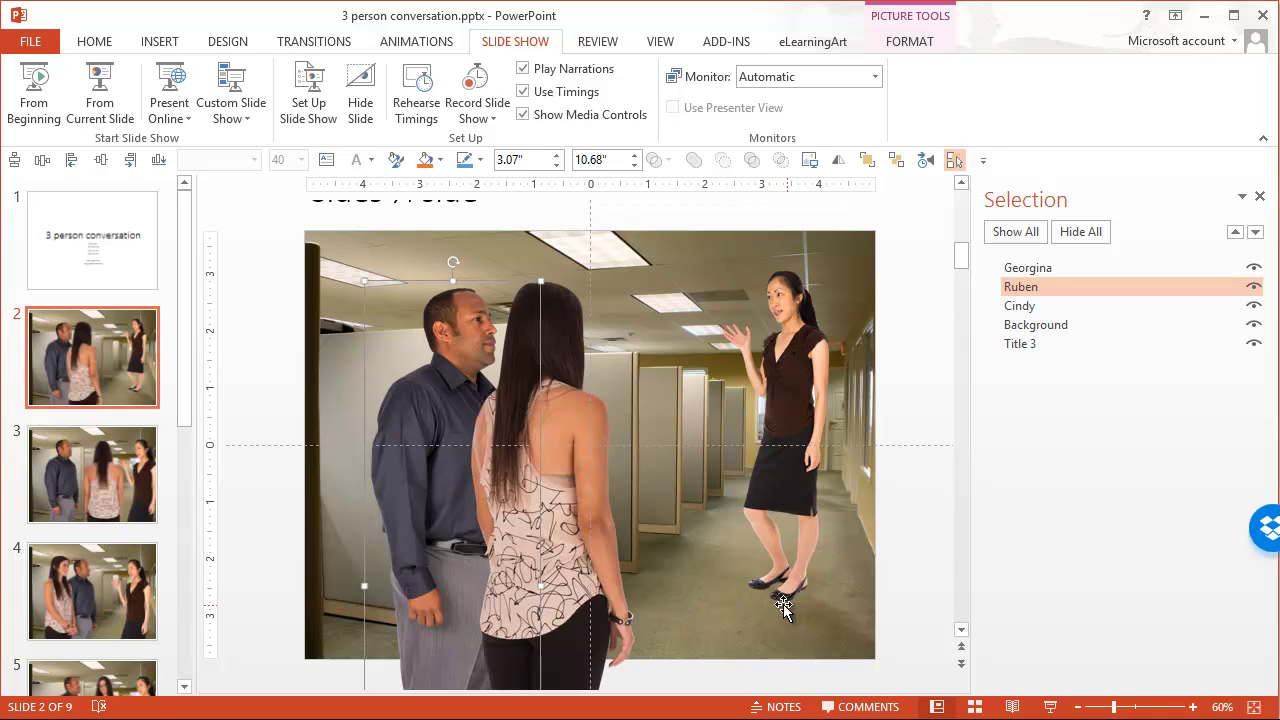
Bring the woman in the brown top forward, enlarge her picture to about 3.18" by 9.41", and level her head with the other two.
left_click_drag(772, 350, 679, 553)
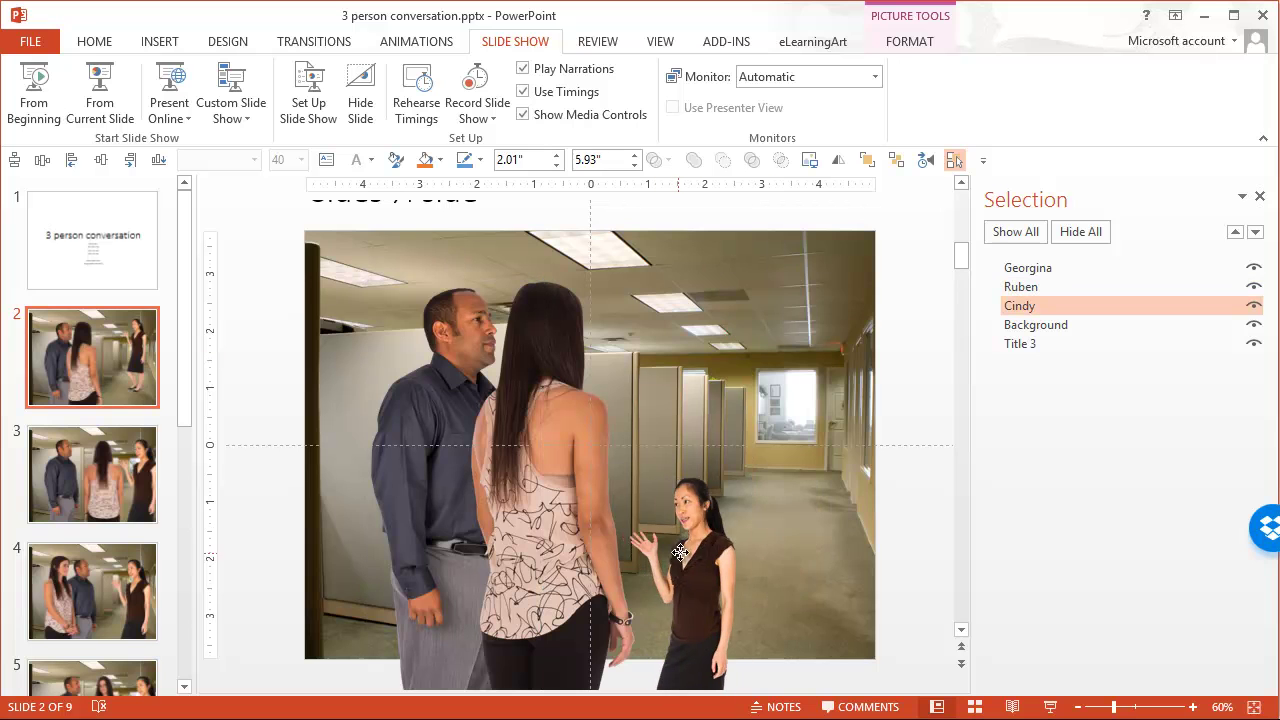
left_click_drag(750, 462, 805, 385)
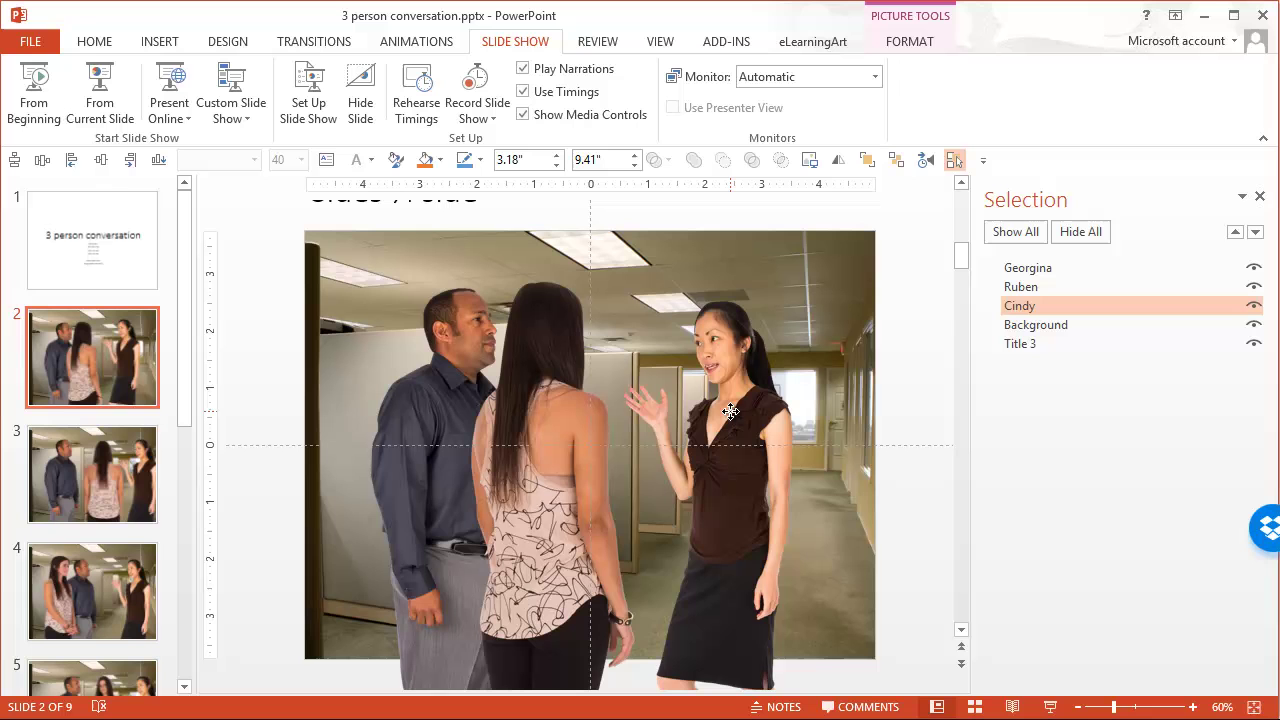
left_click_drag(731, 411, 722, 398)
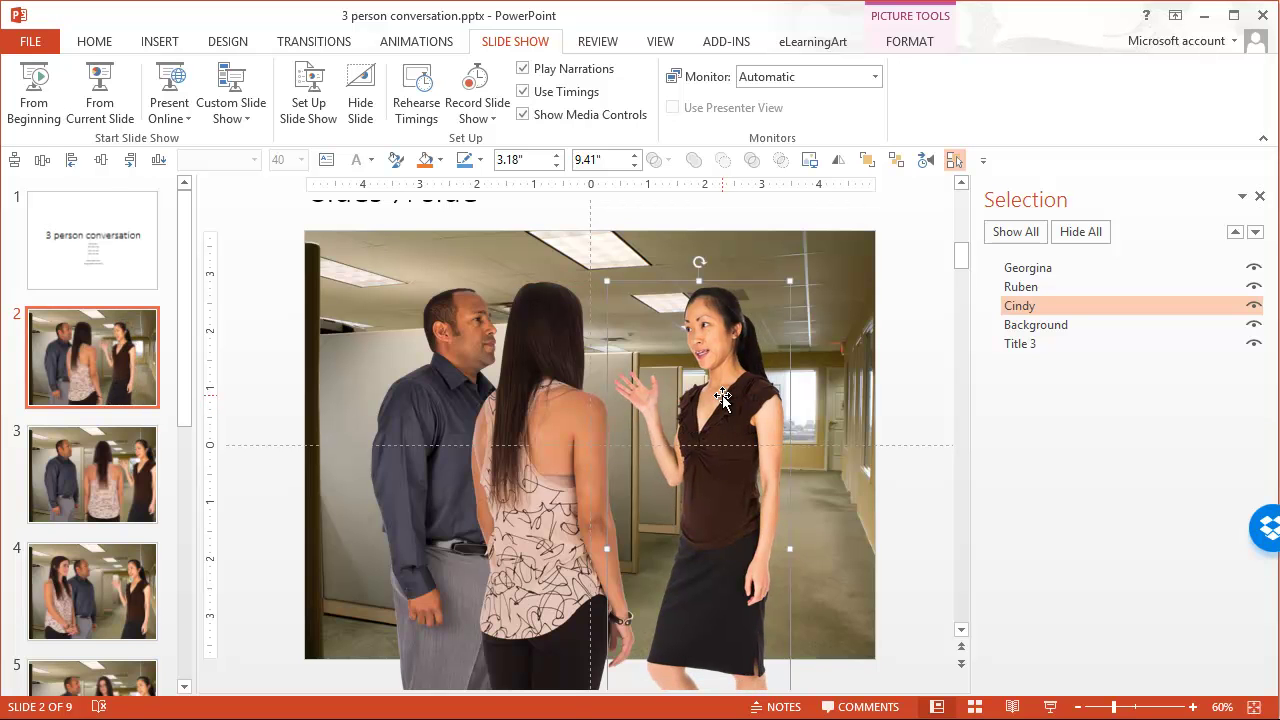
On slide 3, flip the man's picture horizontally.
left_click(125, 471)
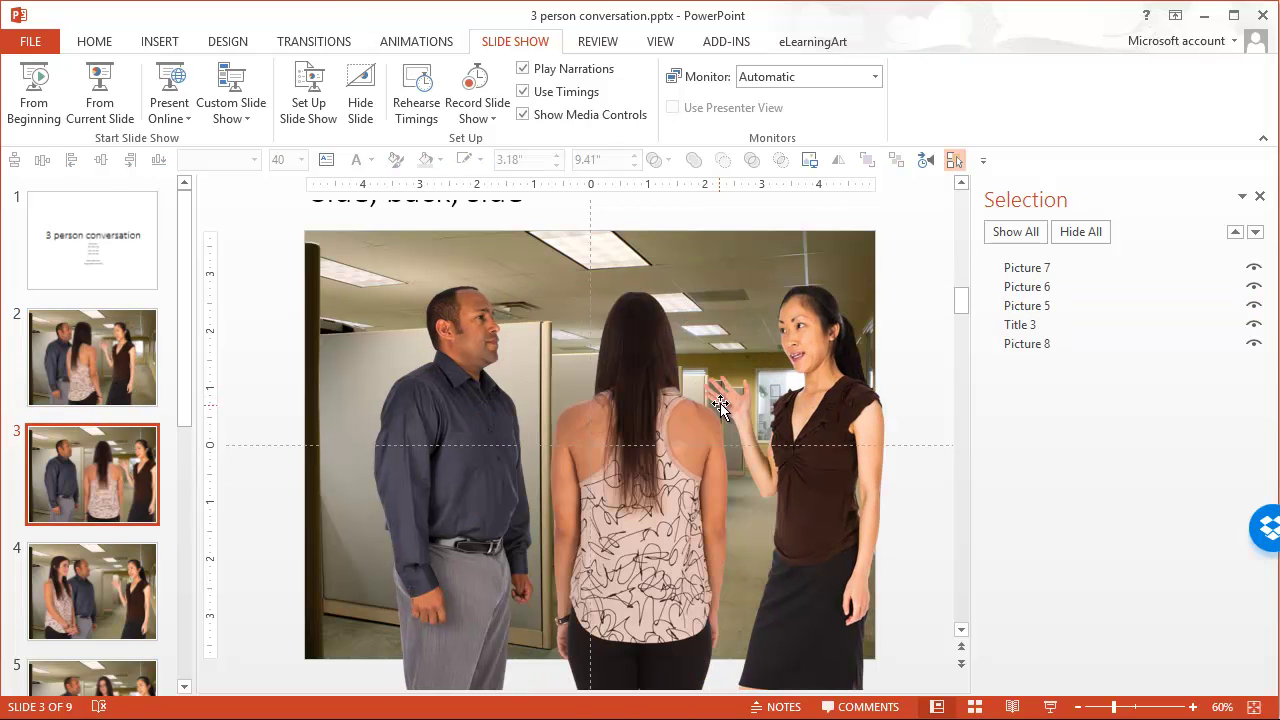
left_click(445, 382)
left_click(627, 369)
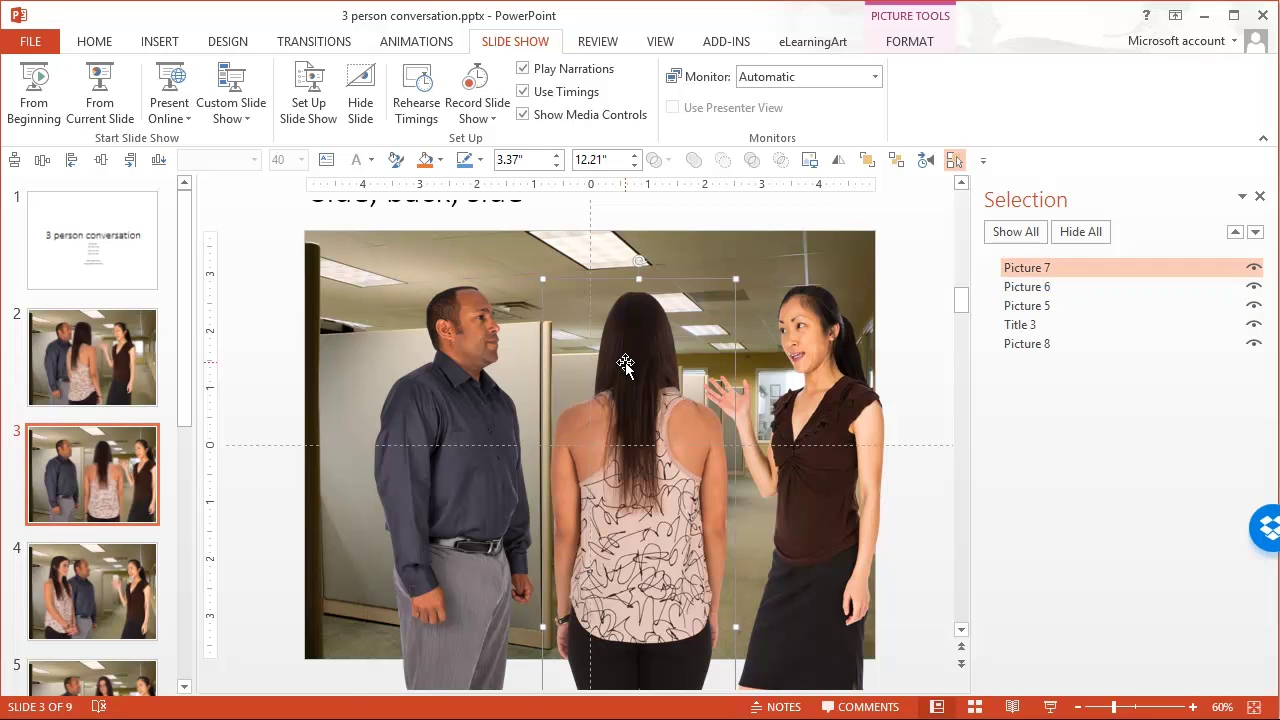
left_click(819, 348)
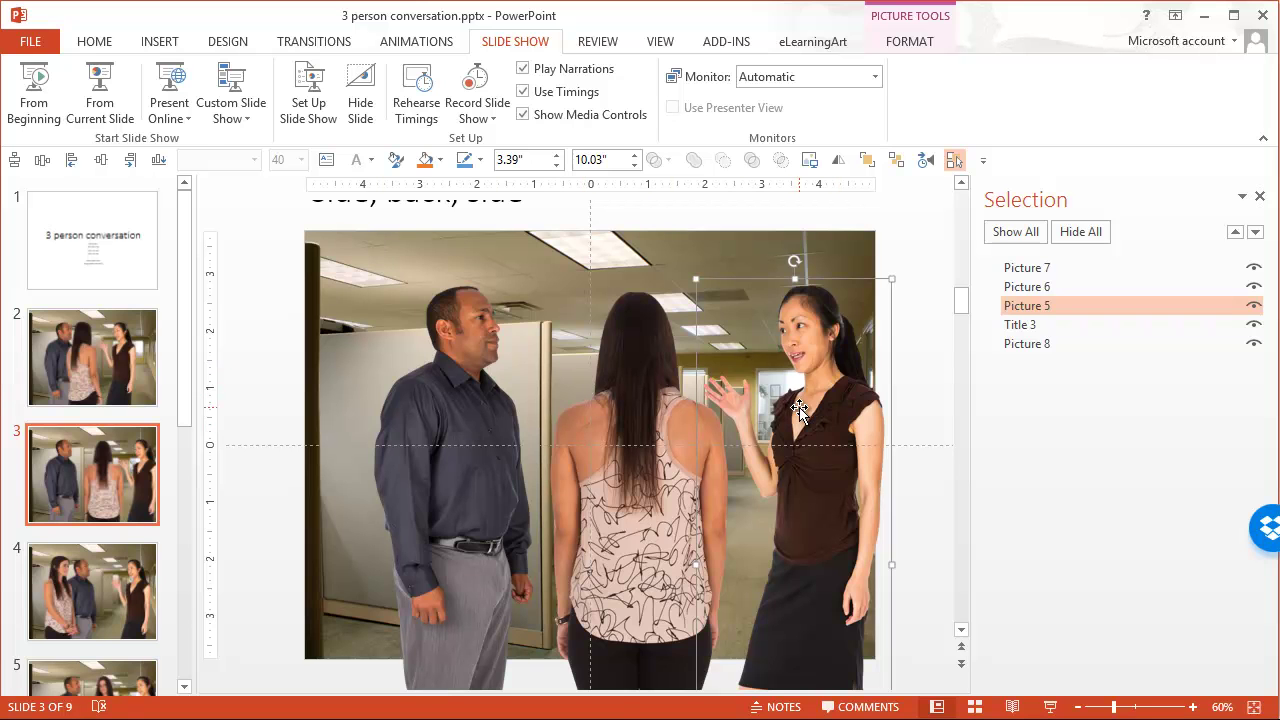
left_click(470, 360)
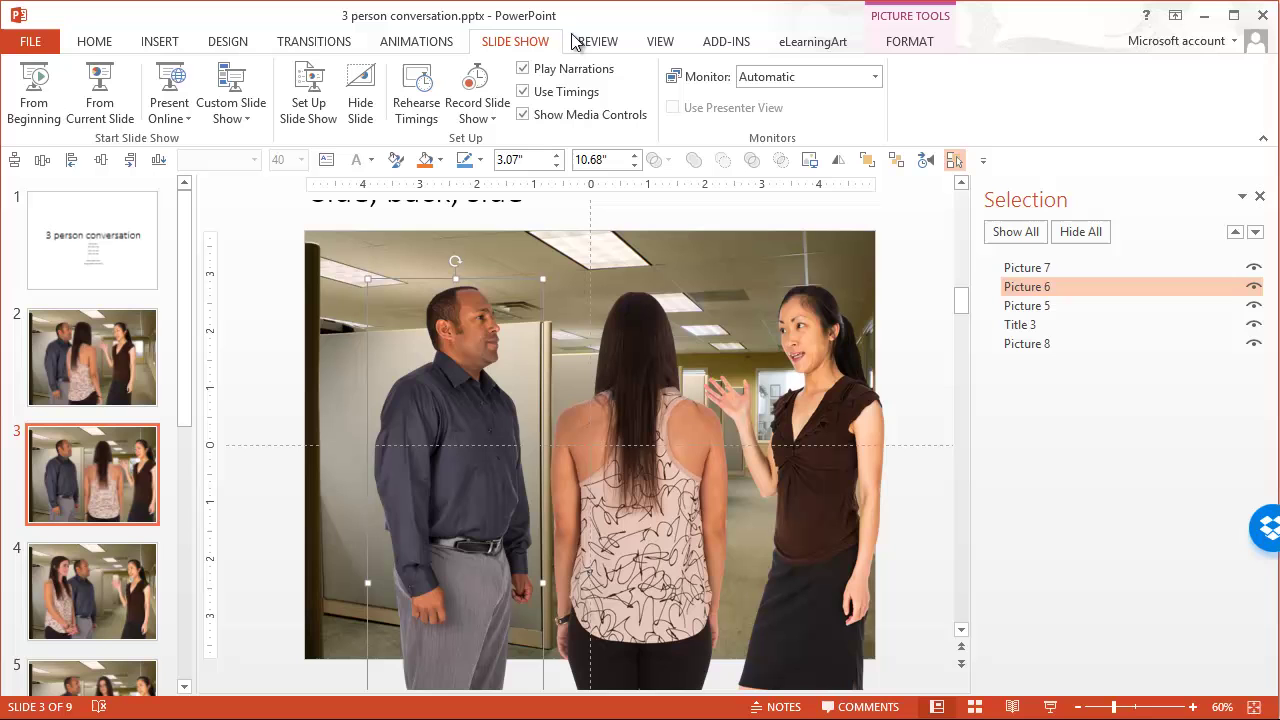
left_click(838, 161)
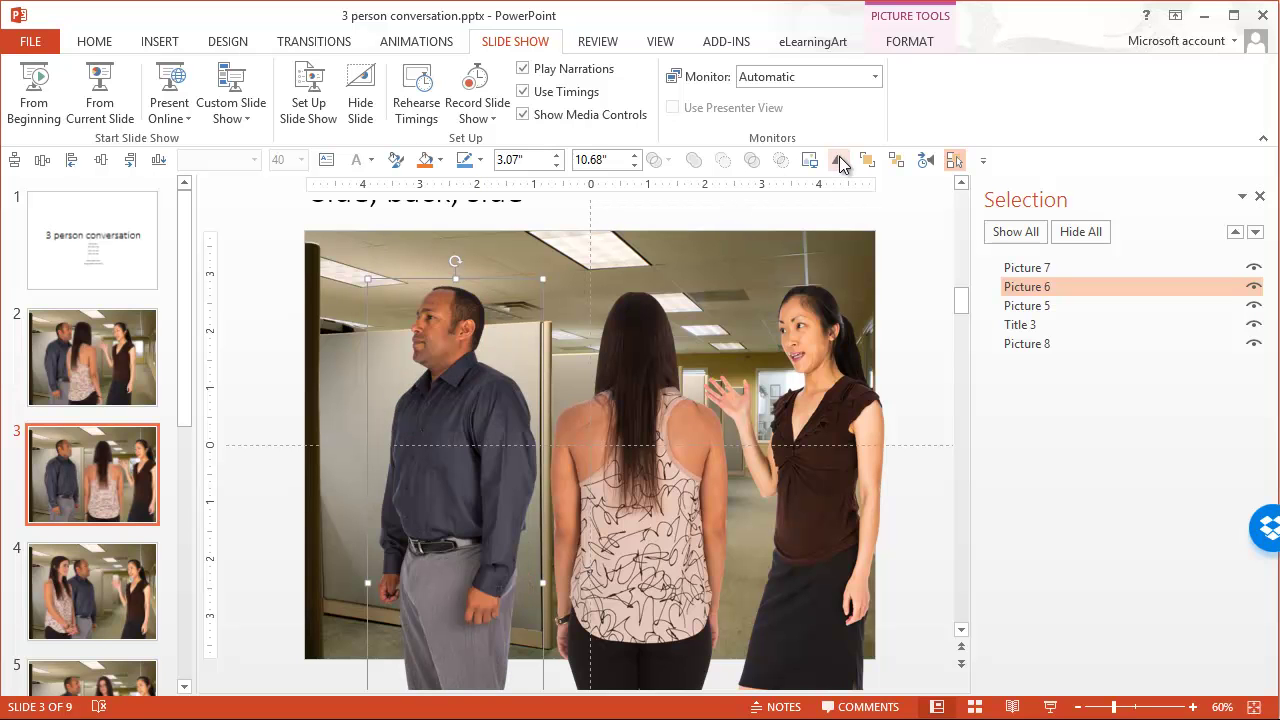
Flip the man's picture horizontally to face the two women again, and preview the Flip Horizontal rotation option on it without applying it.
left_click(838, 161)
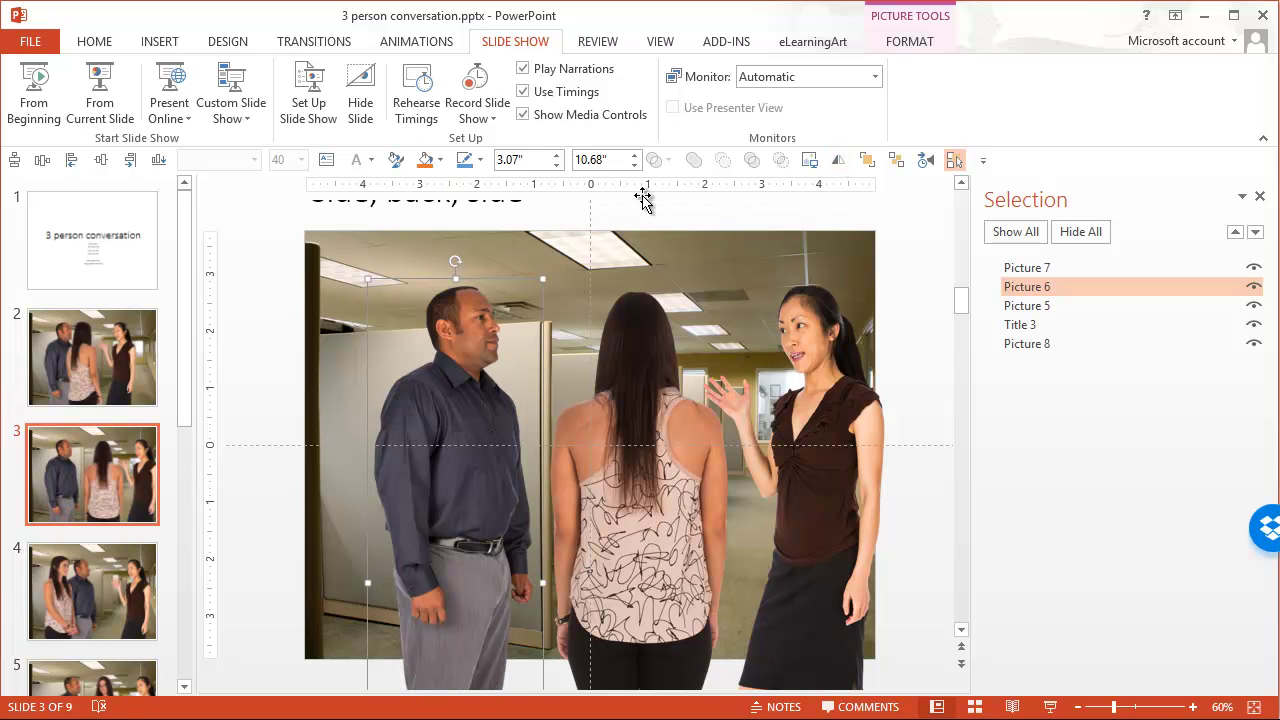
left_click(96, 42)
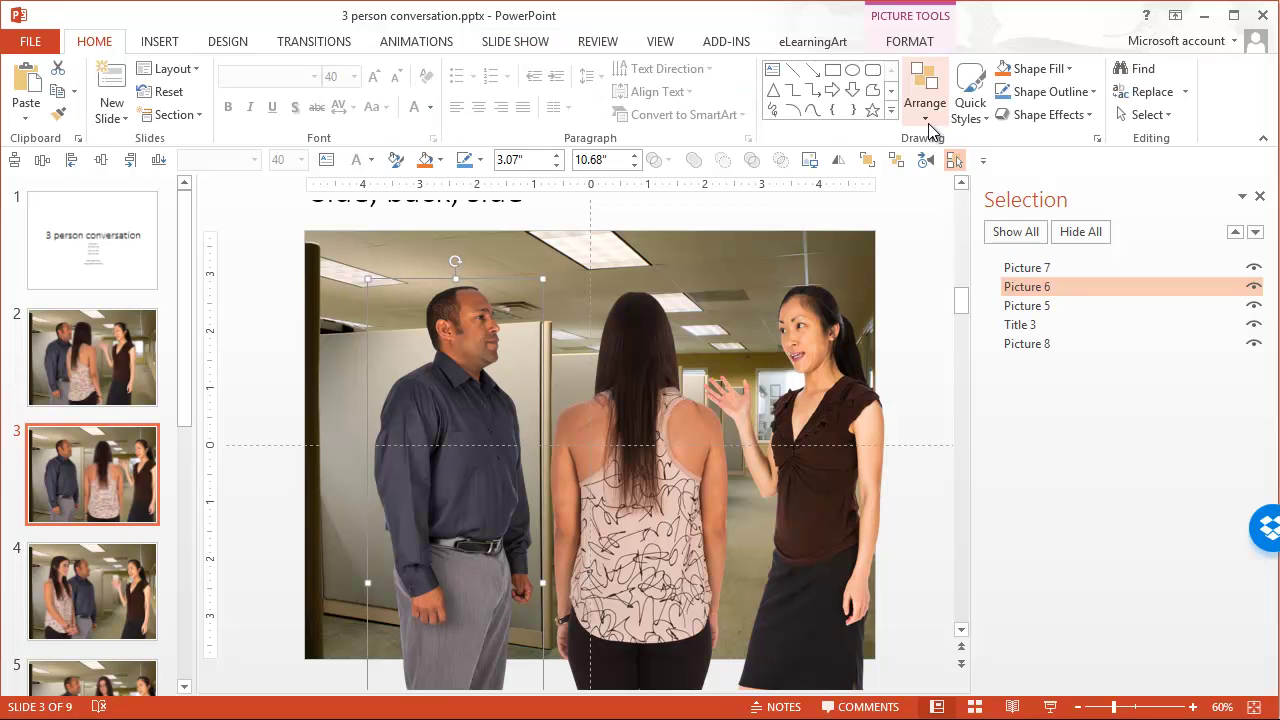
left_click(928, 125)
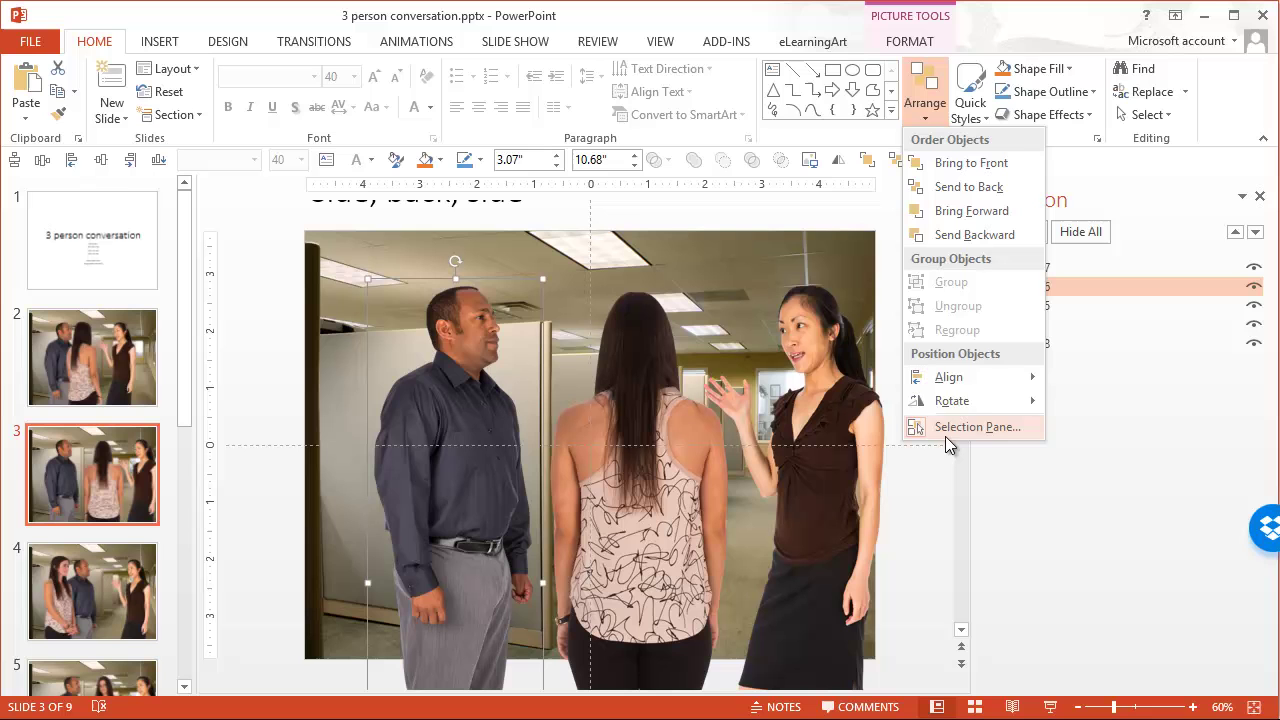
mouse_move(960, 401)
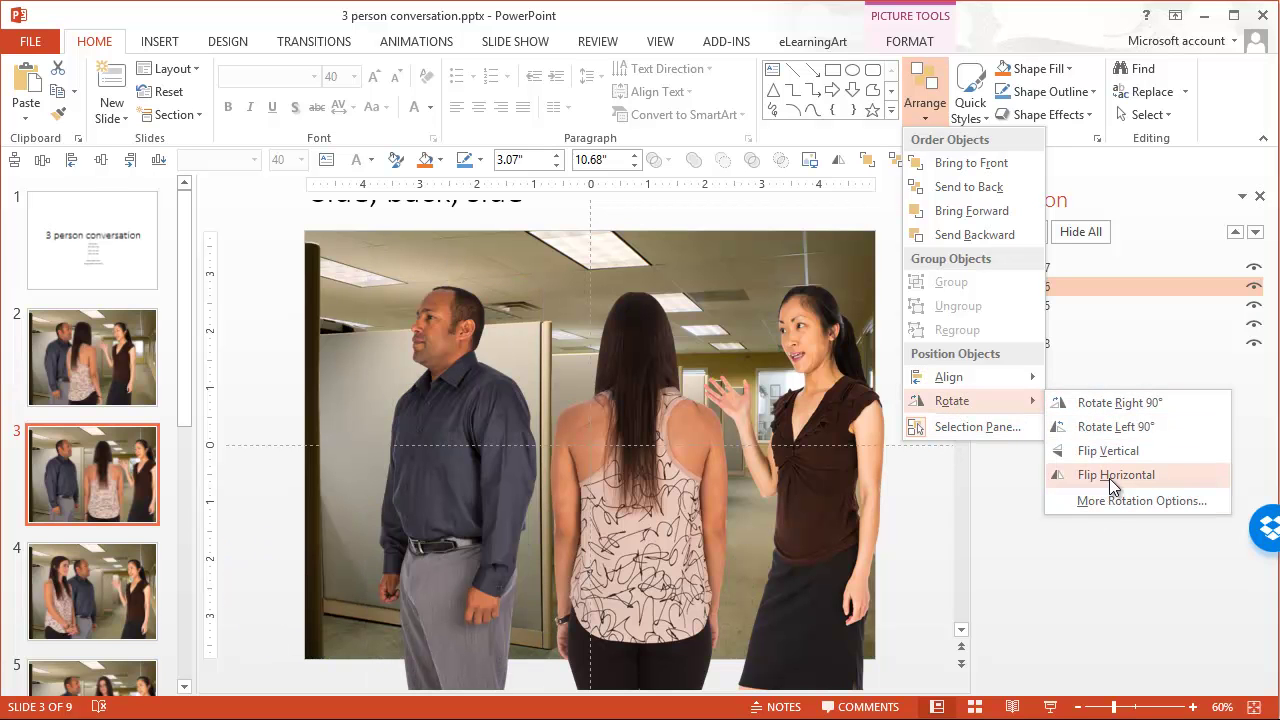
left_click(272, 329)
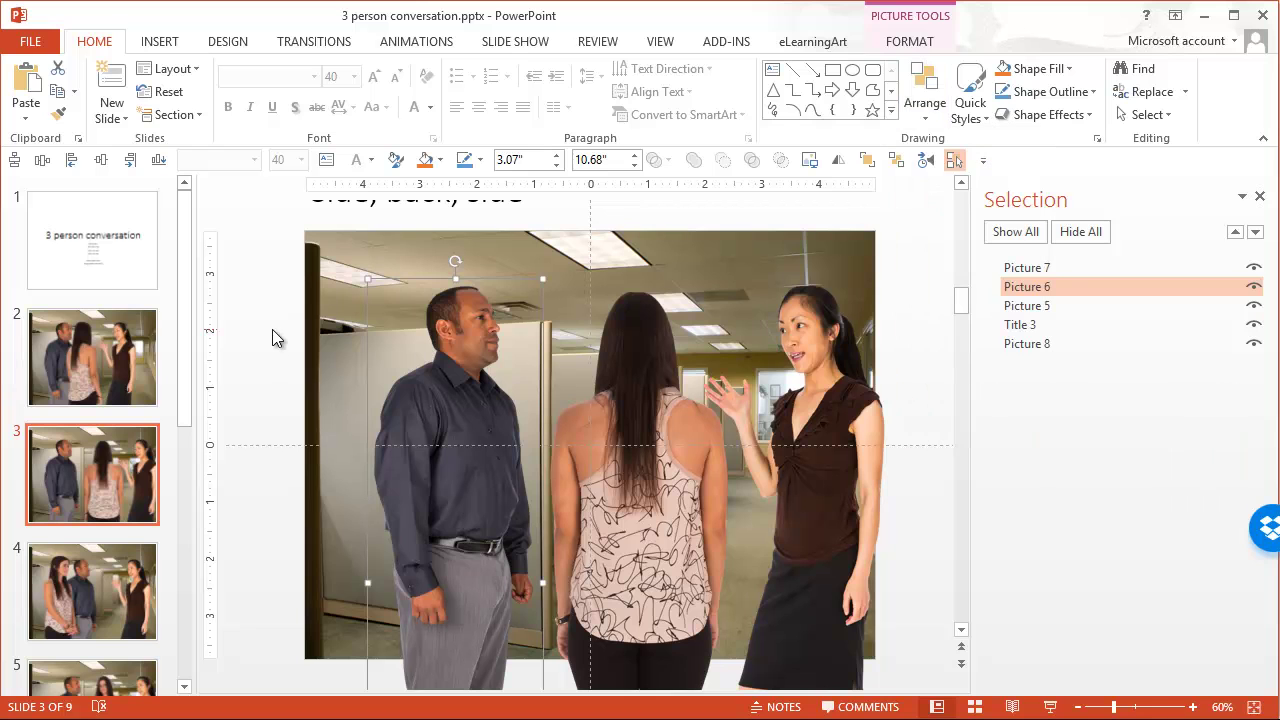
left_click(272, 329)
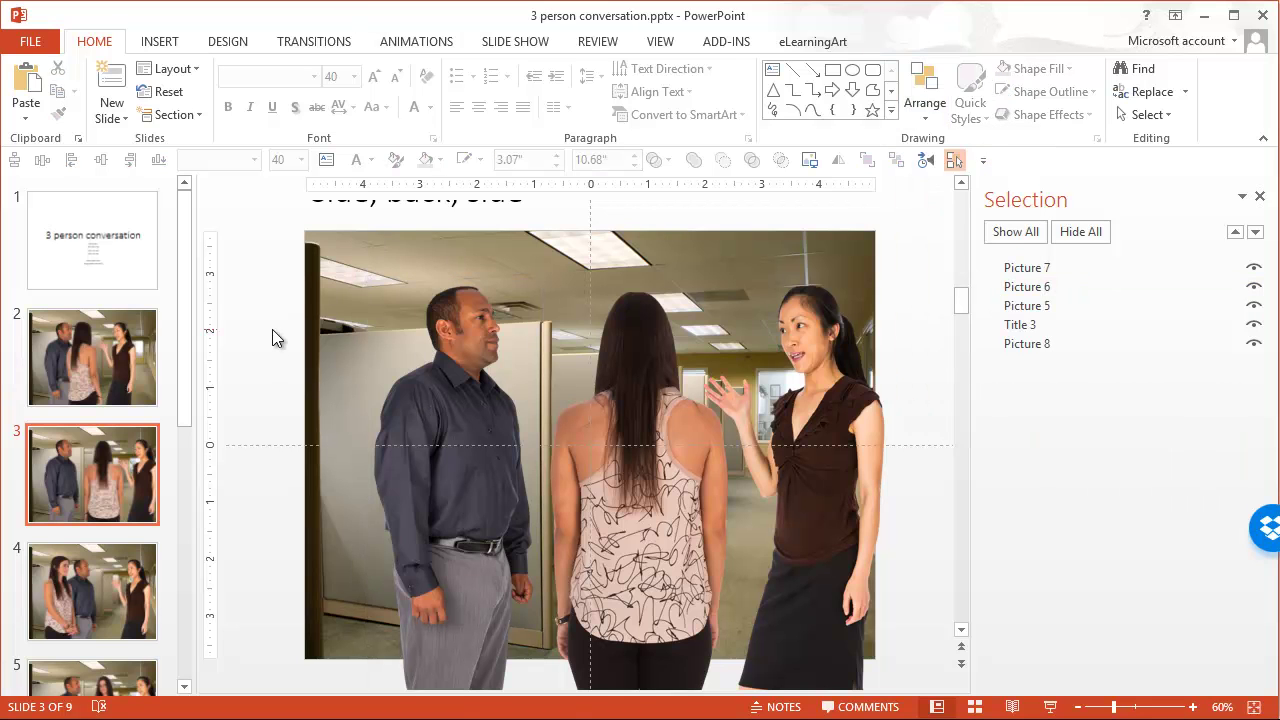